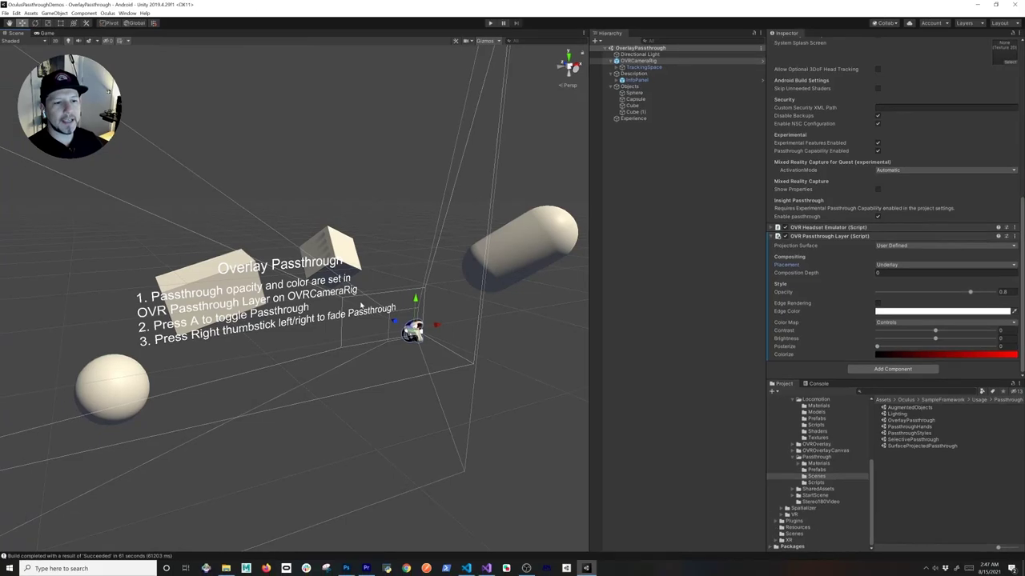
Orbit the scene around the sample objects and the text panel
left_click_drag(361, 305, 404, 294, "alt")
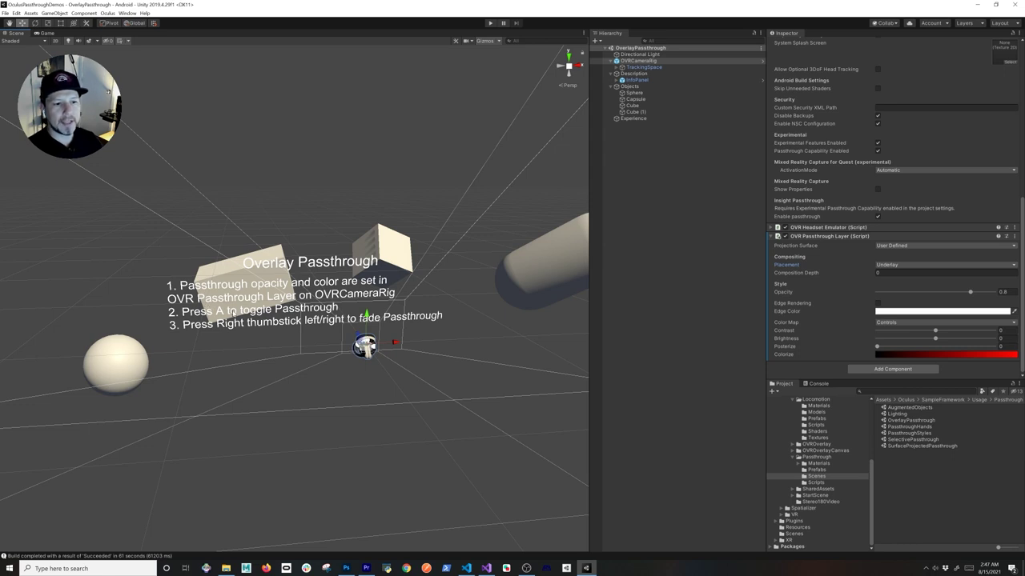
left_click_drag(265, 303, 276, 300, "alt")
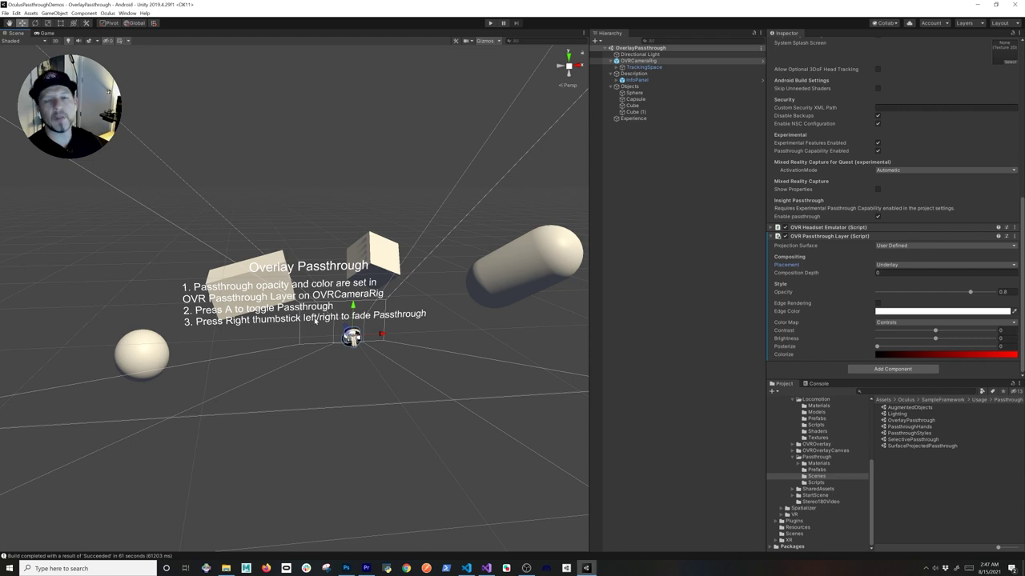
left_click_drag(307, 284, 392, 256, "alt")
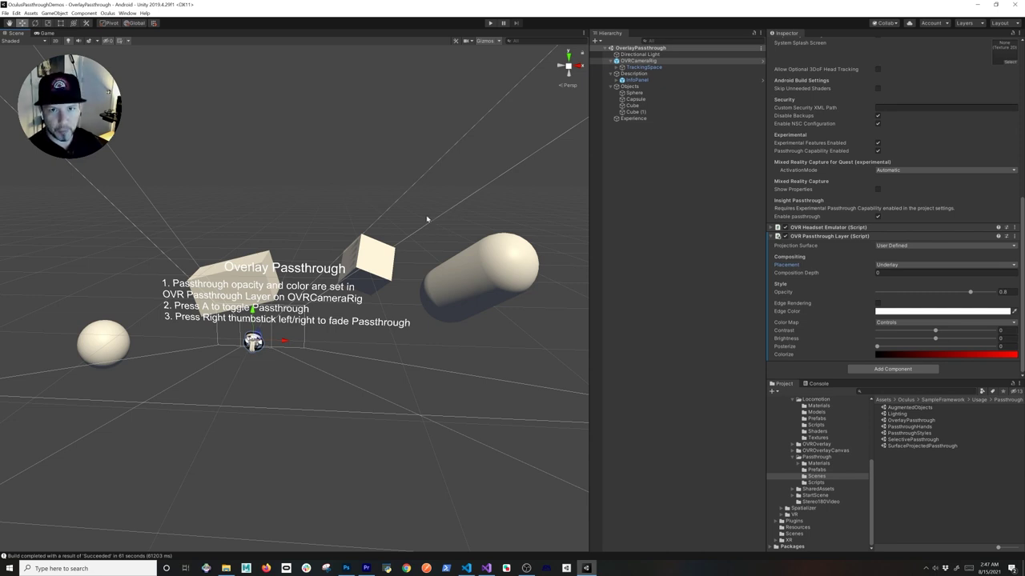
left_click_drag(312, 288, 365, 282, "alt")
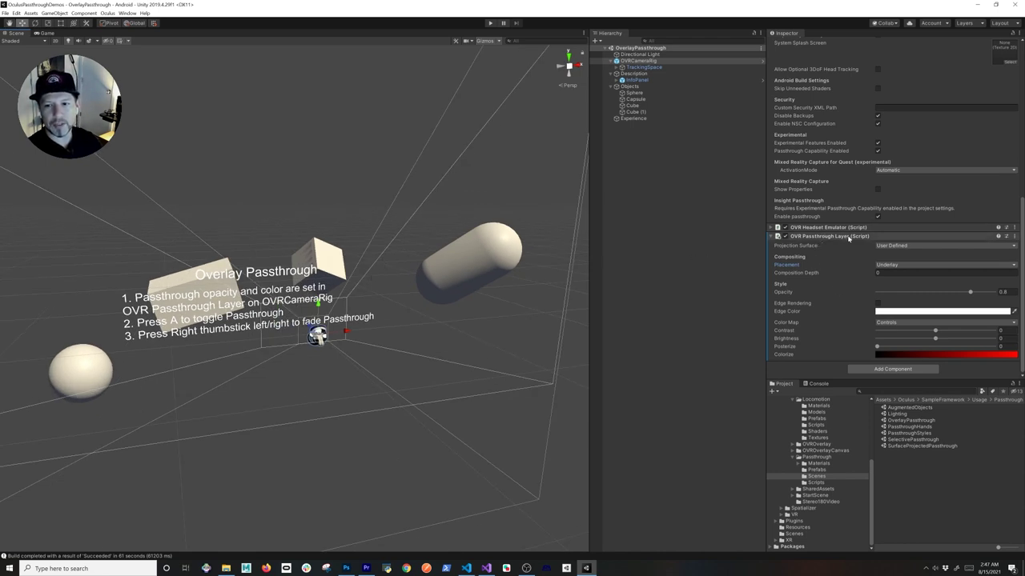
Search the component list for 'OVR Pass' and dismiss it without adding anything
left_click(865, 372)
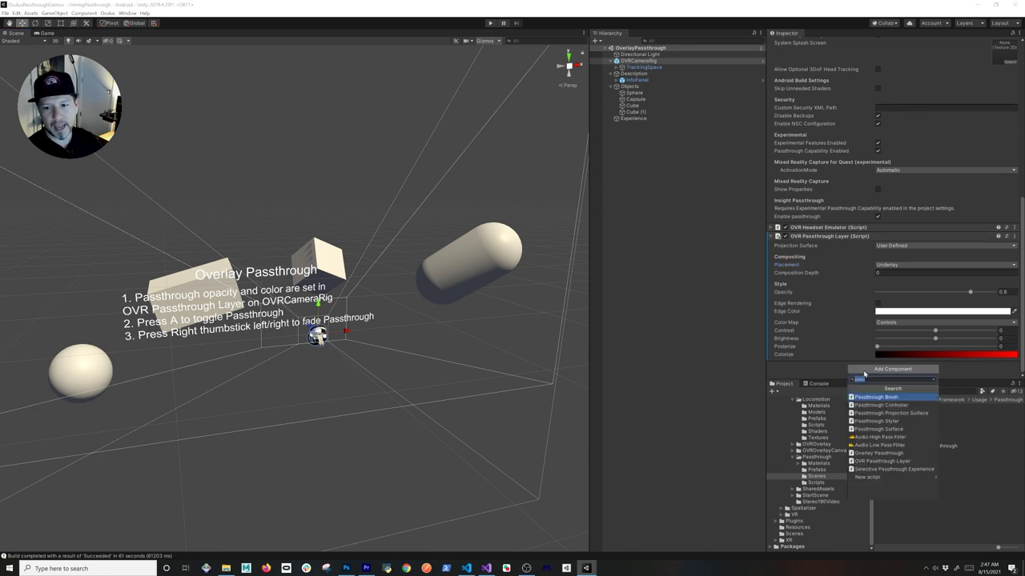
type("OVR Pass")
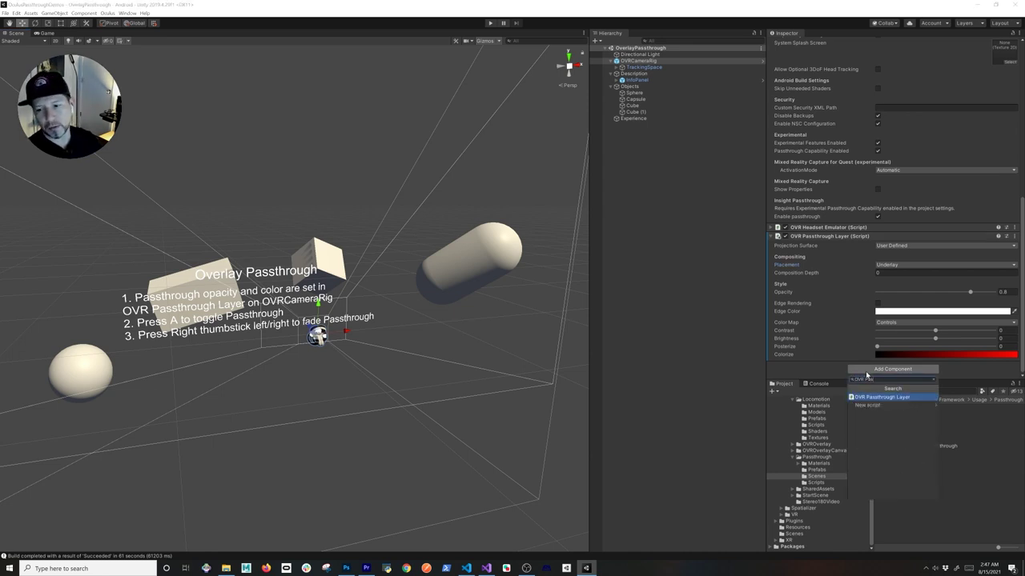
key("Escape")
key("Escape")
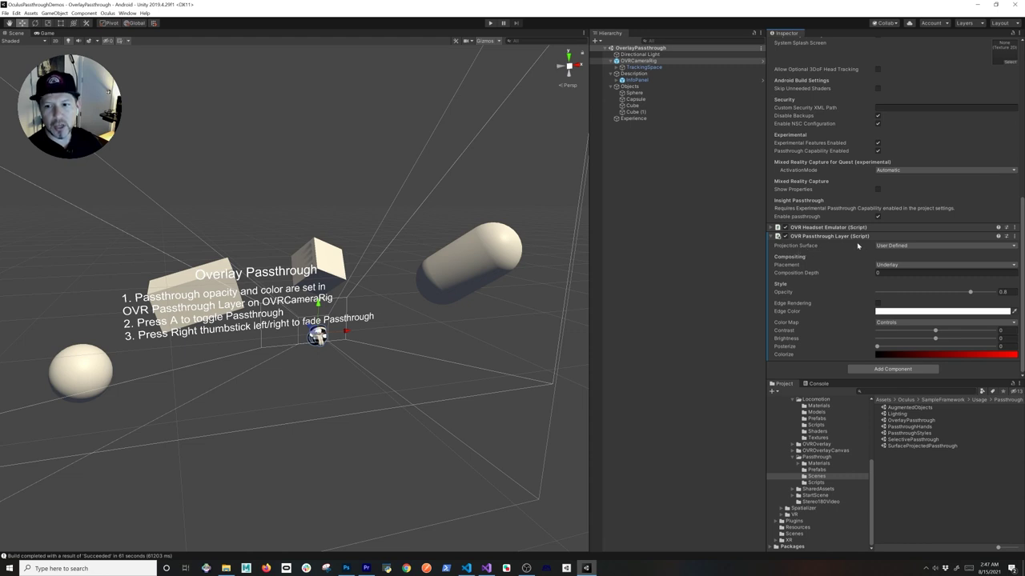
On OVR Passthrough Layer, choose Reconstructed for Projection Surface and Overlay for Placement
left_click(885, 249)
left_click(882, 251)
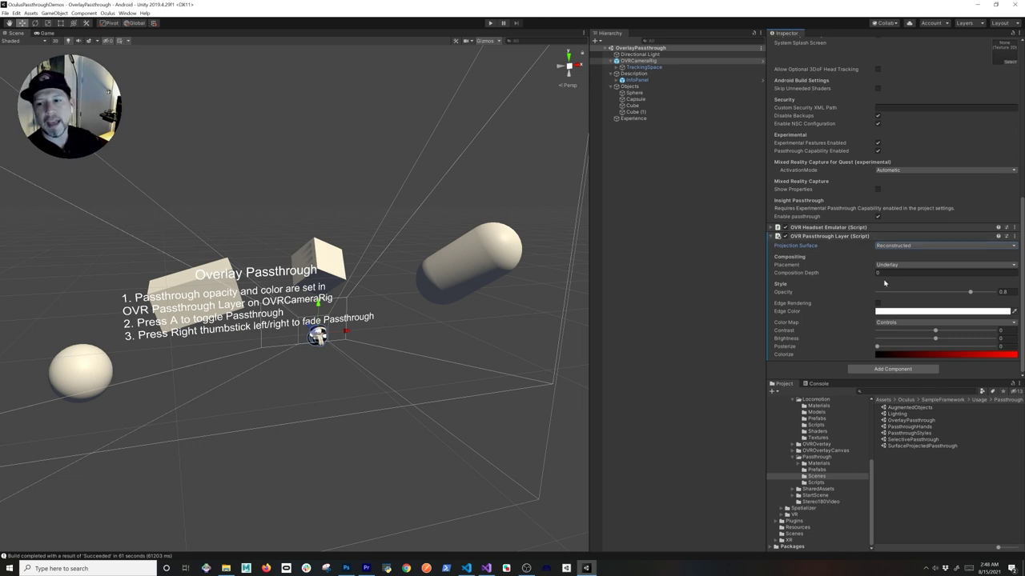
left_click(886, 247)
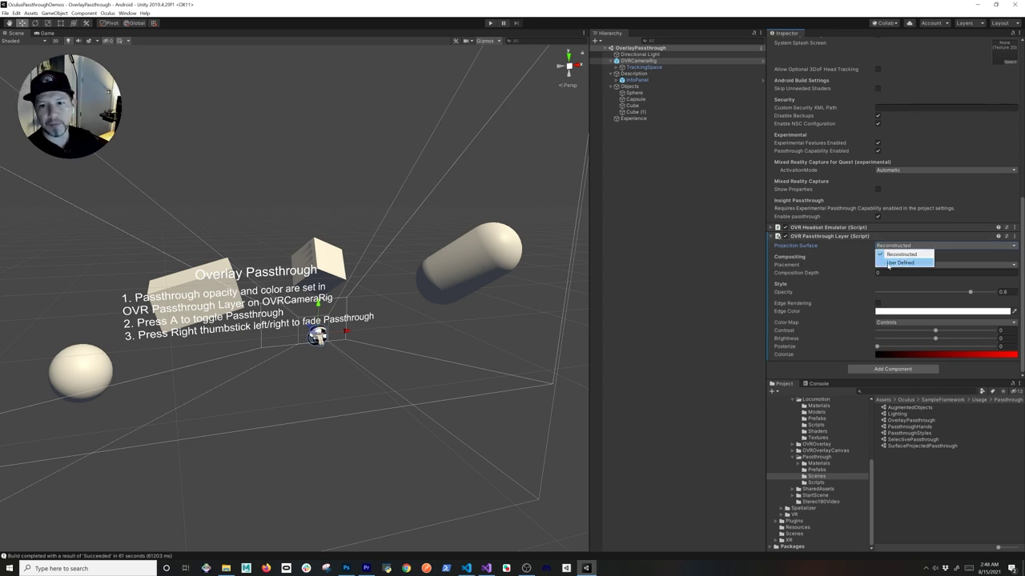
left_click(891, 254)
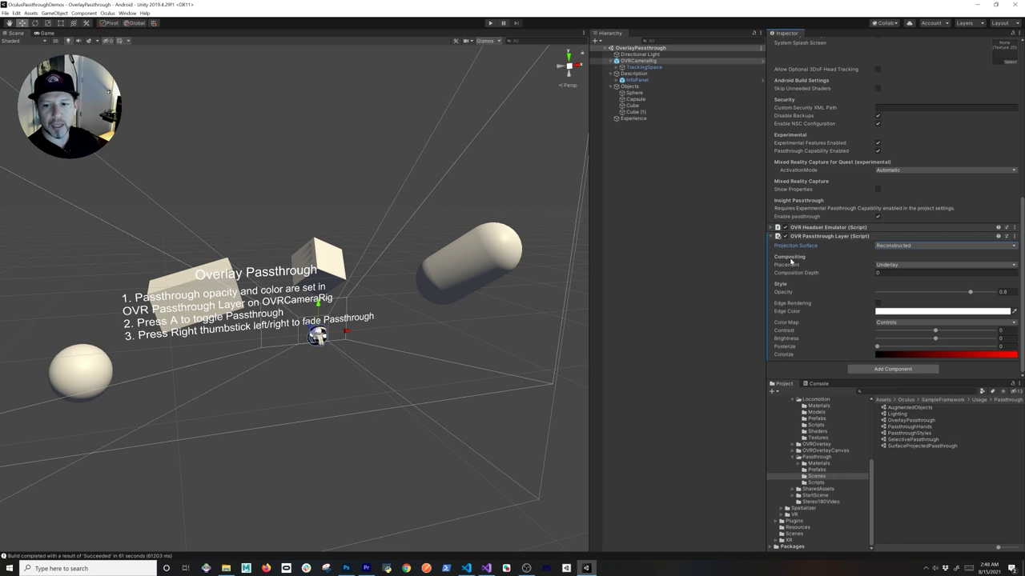
left_click(887, 266)
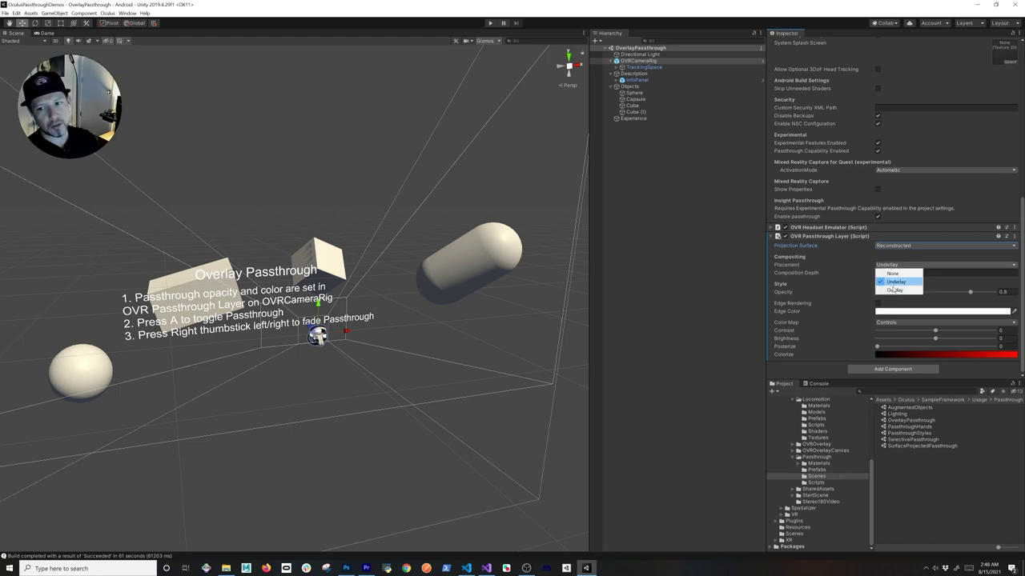
left_click(891, 293)
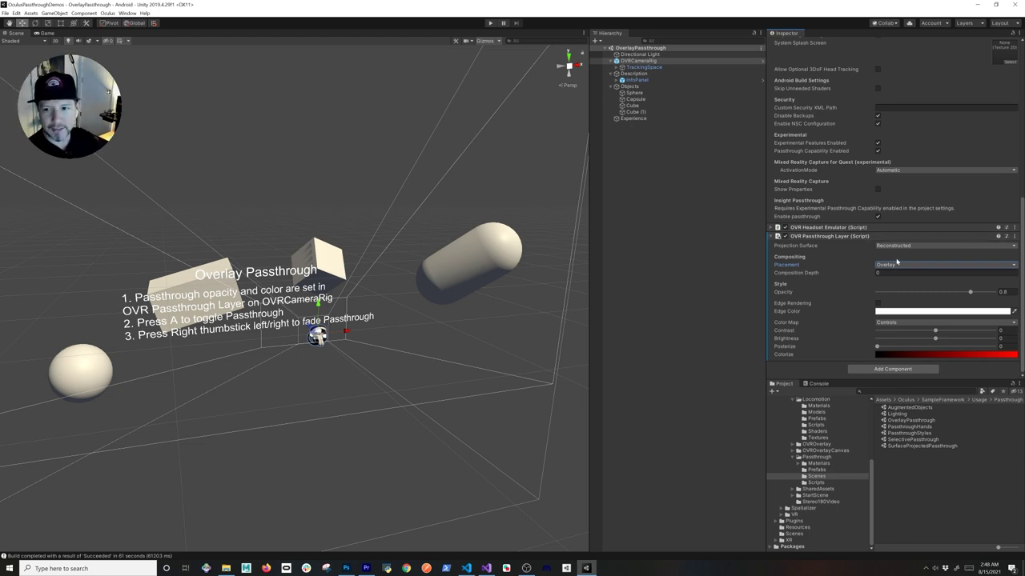
left_click_drag(456, 274, 204, 258, "alt")
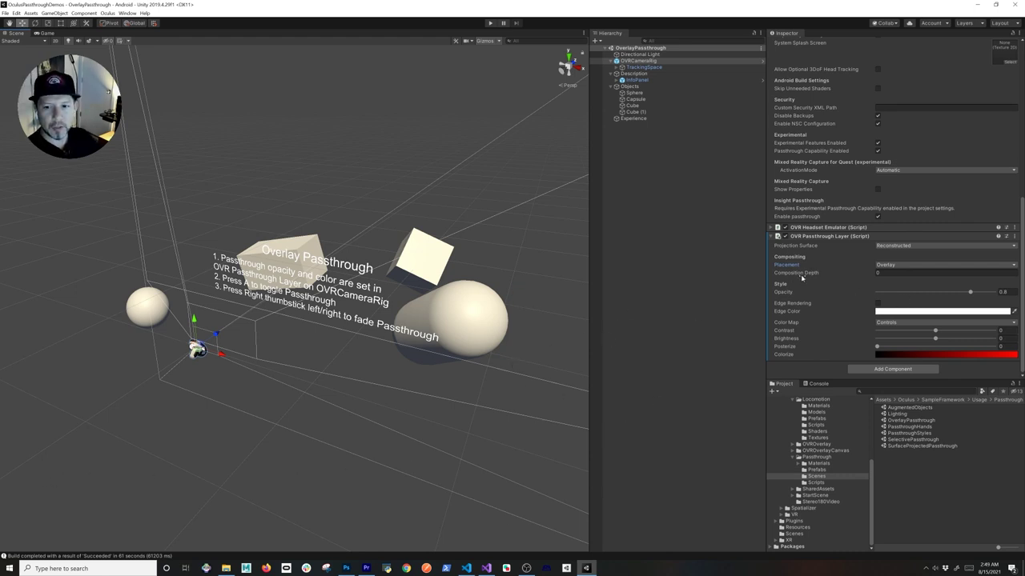
left_click(874, 273)
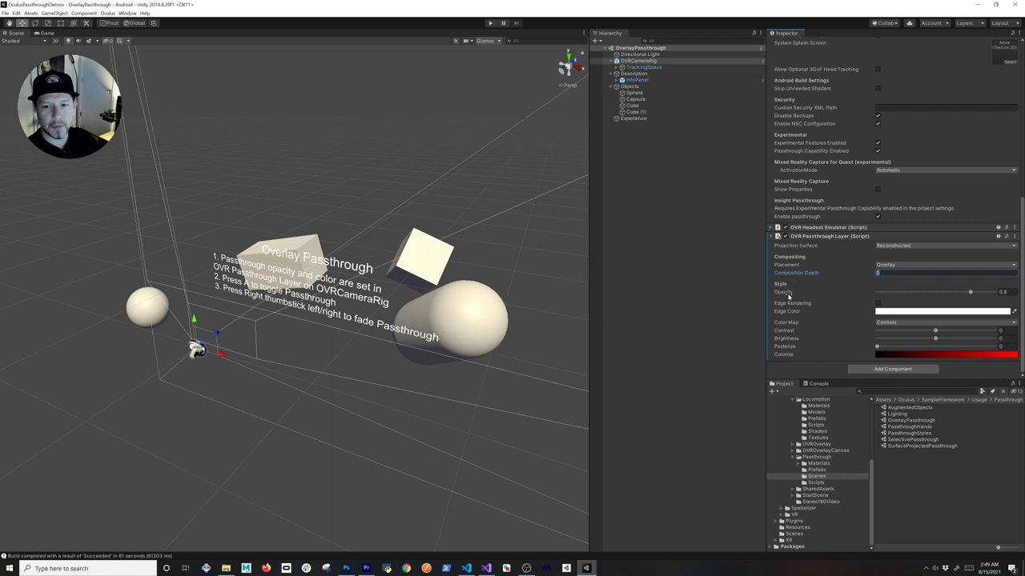
left_click_drag(367, 241, 196, 310, "alt")
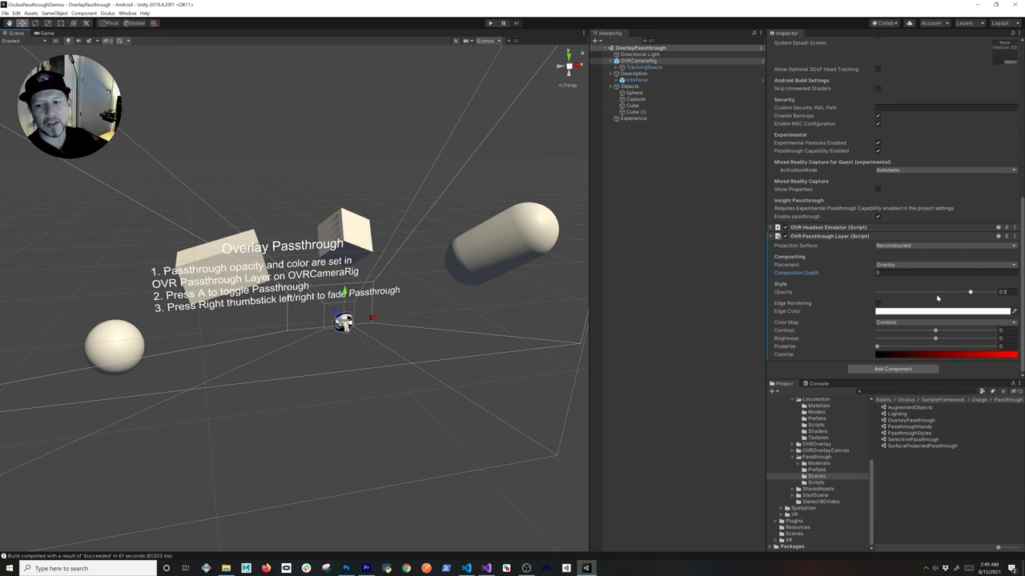
left_click_drag(974, 293, 1010, 295)
left_click(1000, 292)
key("BackSpace")
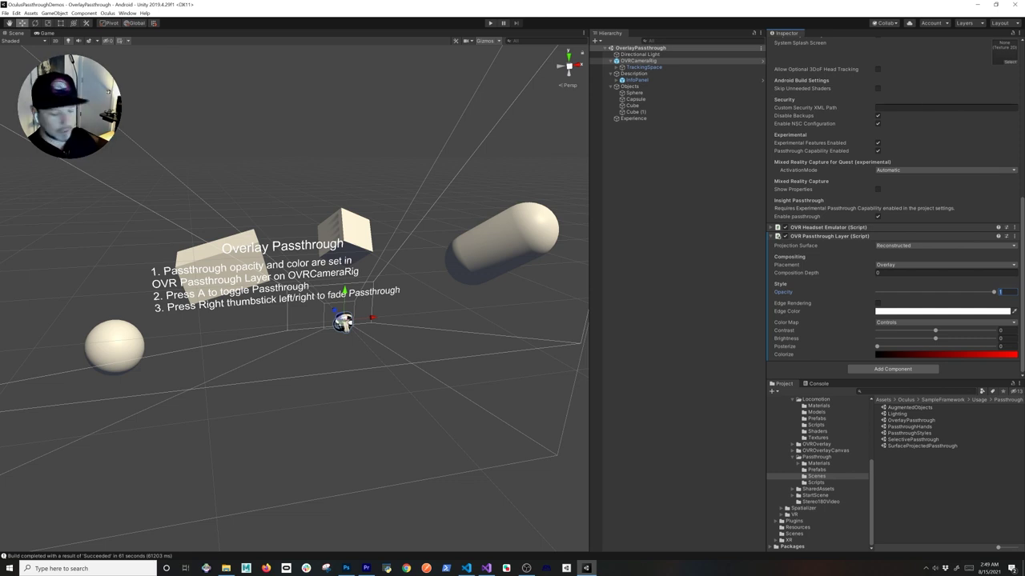
type("0.8")
key("Return")
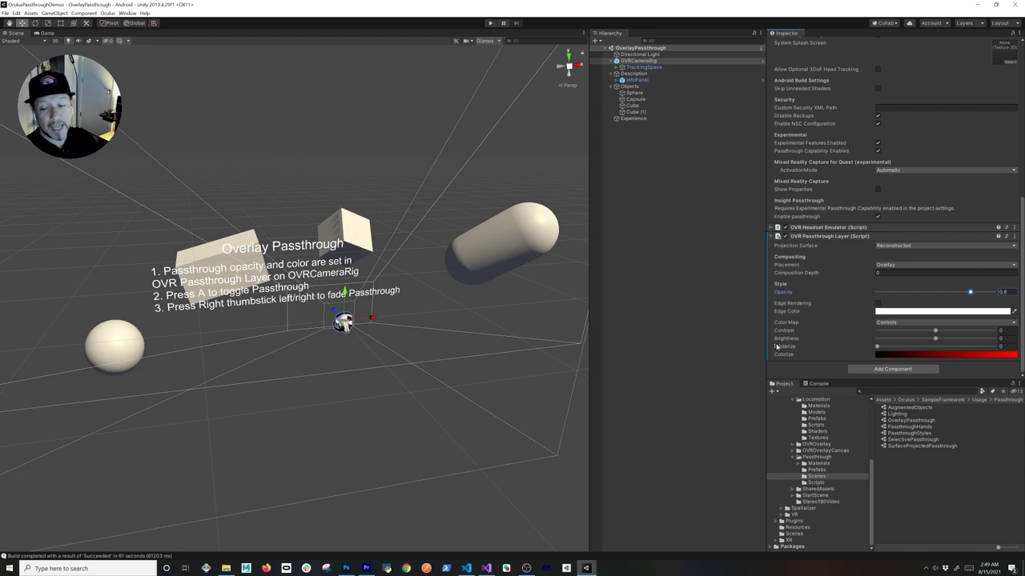
Set the passthrough edge colour to bright green and enable Edge Rendering
left_click(905, 312)
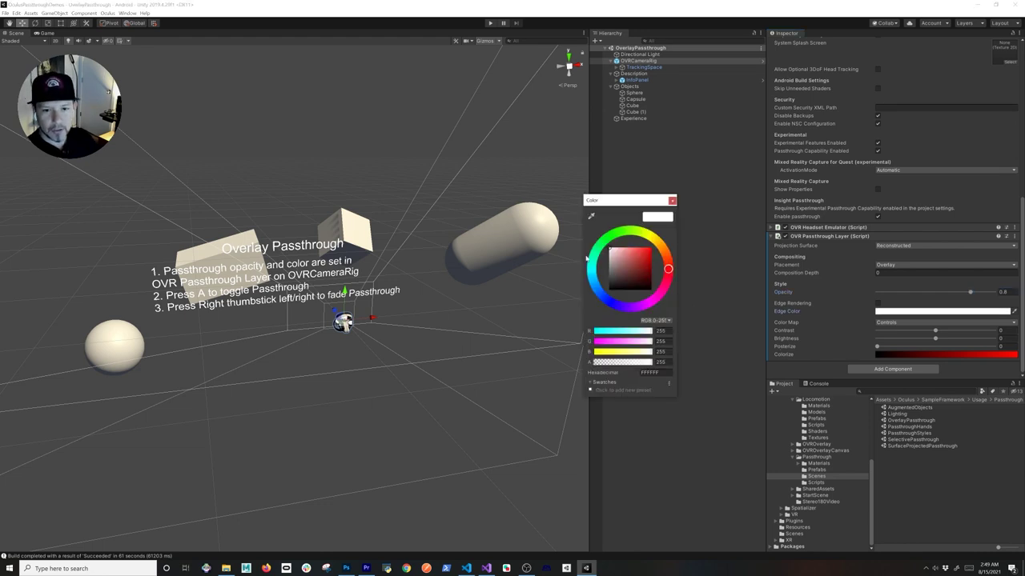
left_click(612, 235)
left_click(649, 249)
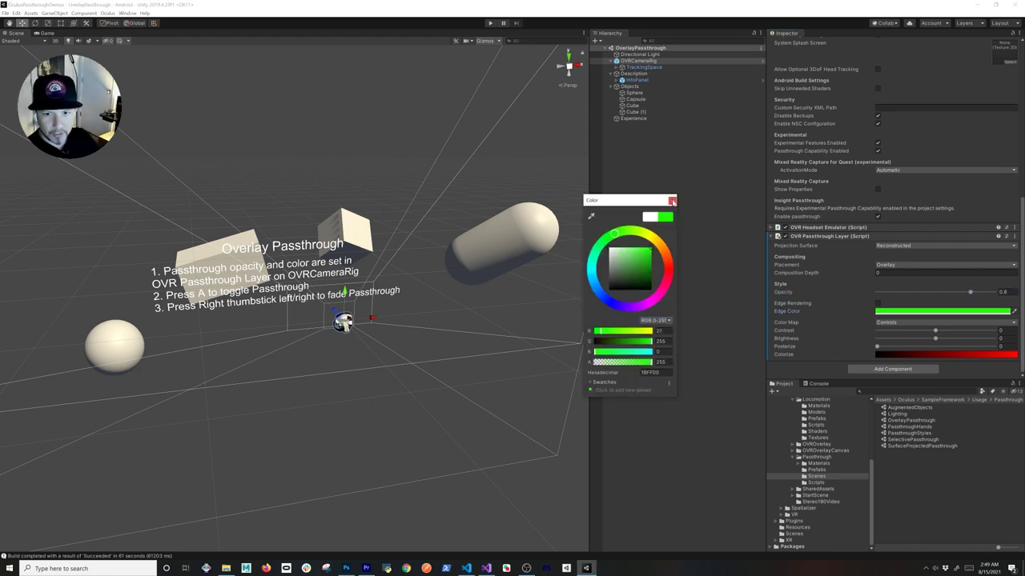
left_click(672, 201)
left_click(863, 304)
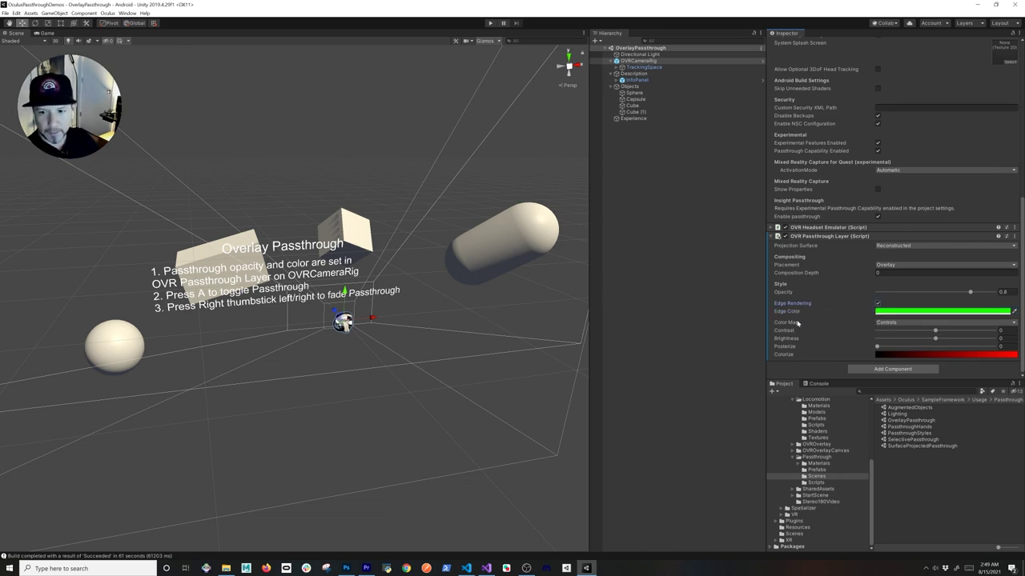
Switch the Color Map to None, then restore it to Controls
left_click(887, 323)
left_click(885, 333)
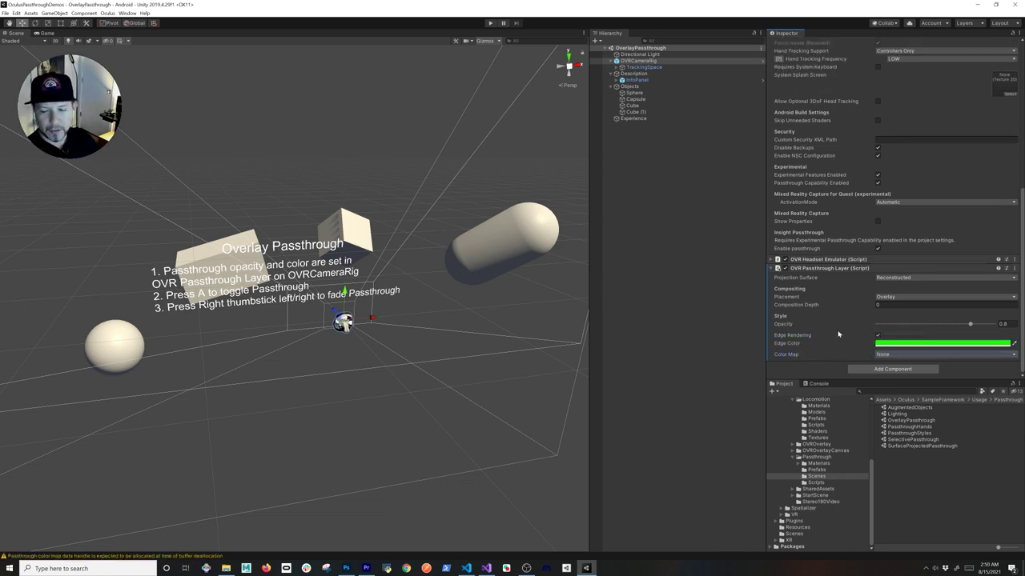
left_click(897, 357)
left_click(890, 370)
Add blue to the Colorize gradient in the Gradient Editor
scroll(823, 347, "down", 2)
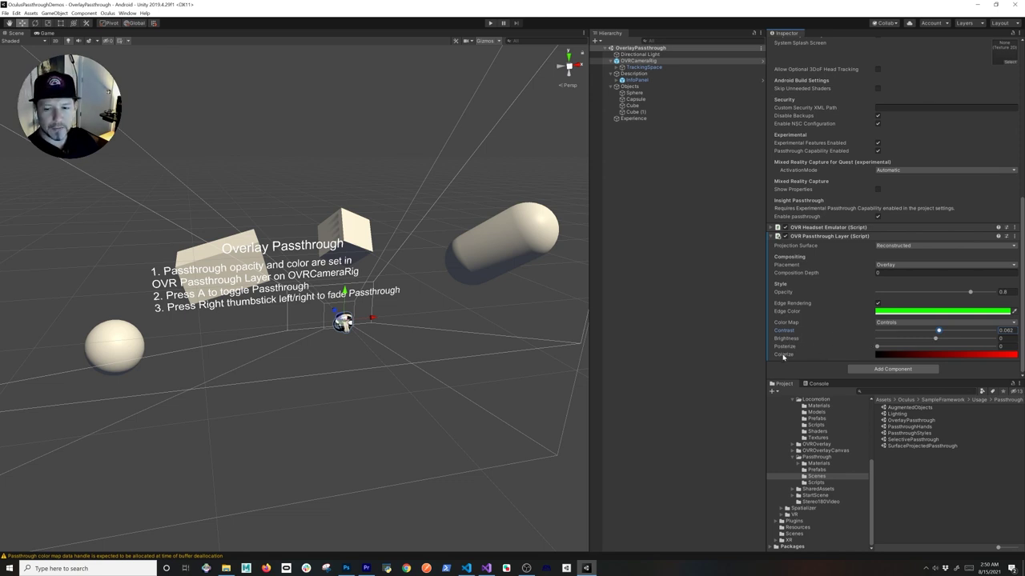
left_click(888, 355)
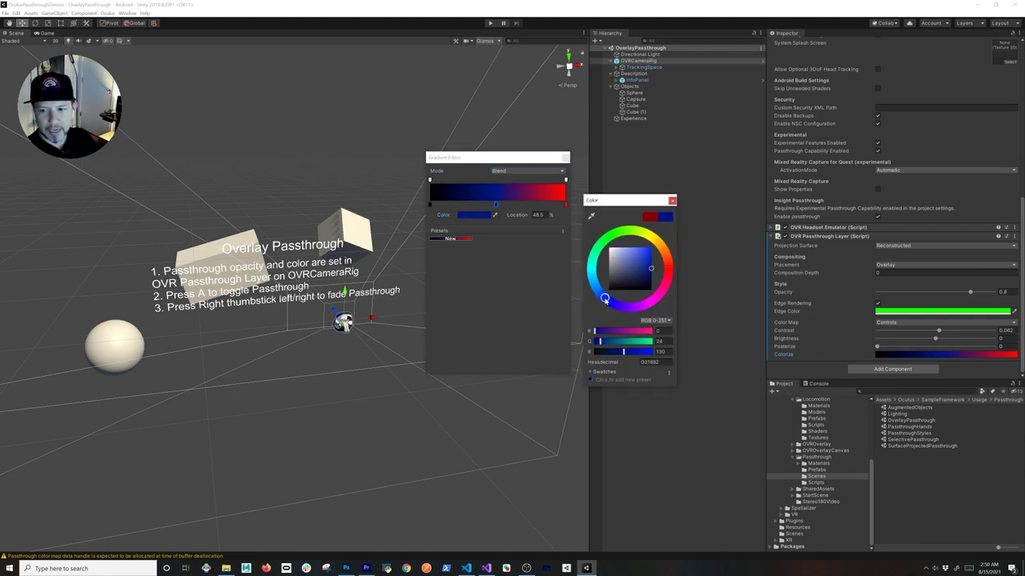
left_click(671, 201)
left_click(565, 158)
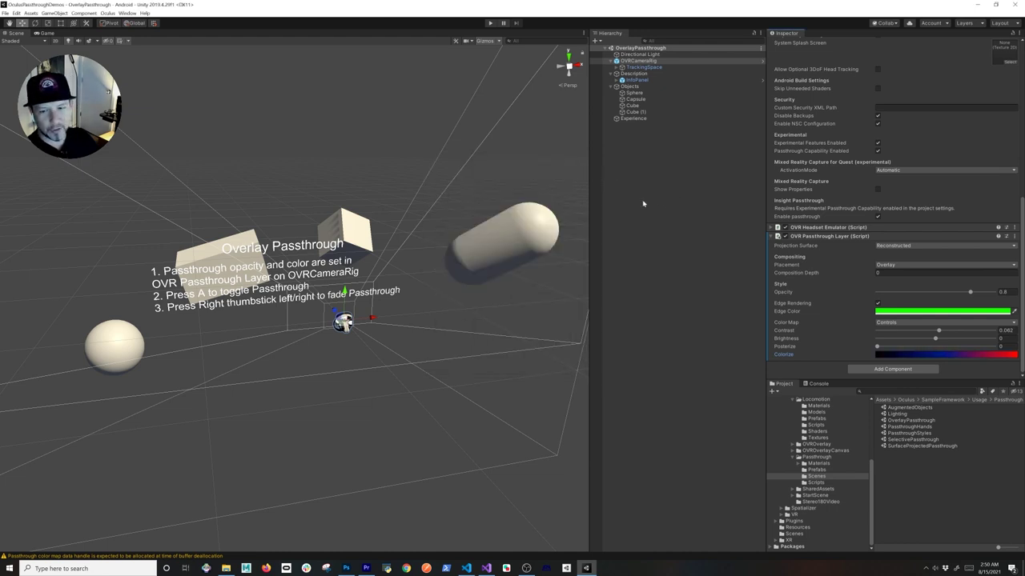
key("alt+Tab")
Move the Demos folder window lower and play 1_Overlay.mov
left_click_drag(443, 274, 320, 340)
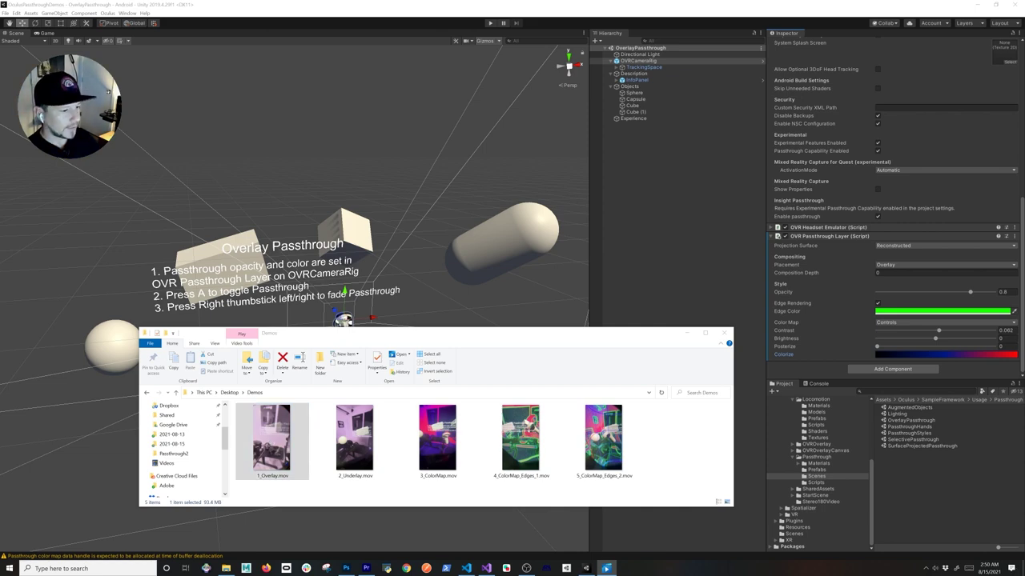
key("Return")
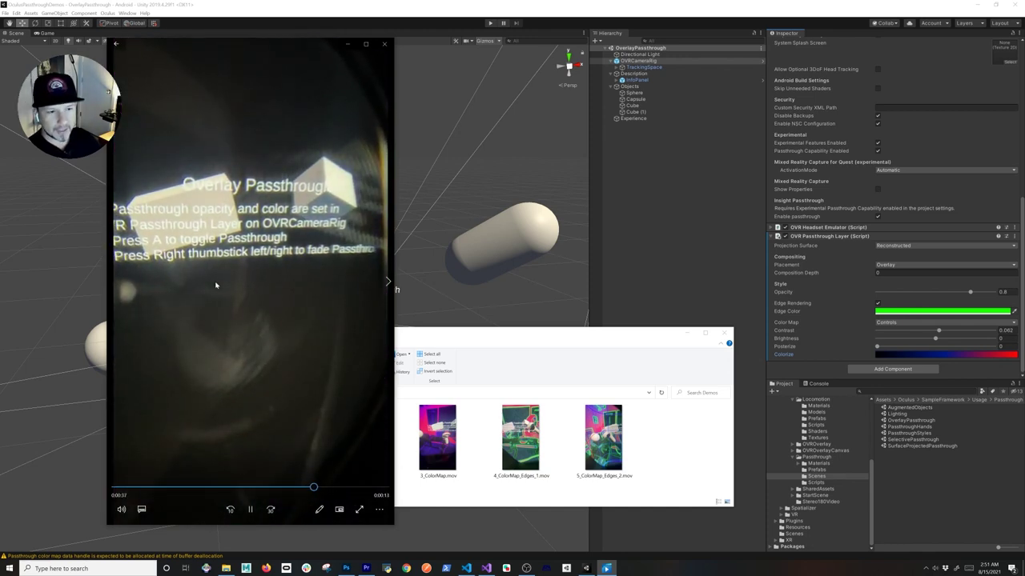
Watch 2_Underlay.mov partway, then open 3_ColorMap.mov and shift its window right
left_click(383, 46)
double_click(350, 461)
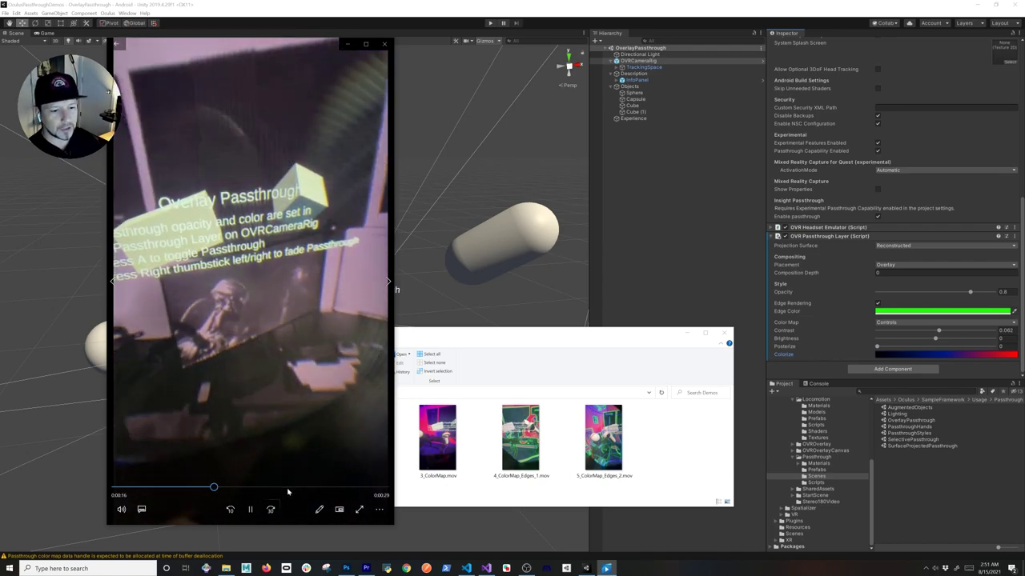
left_click(306, 486)
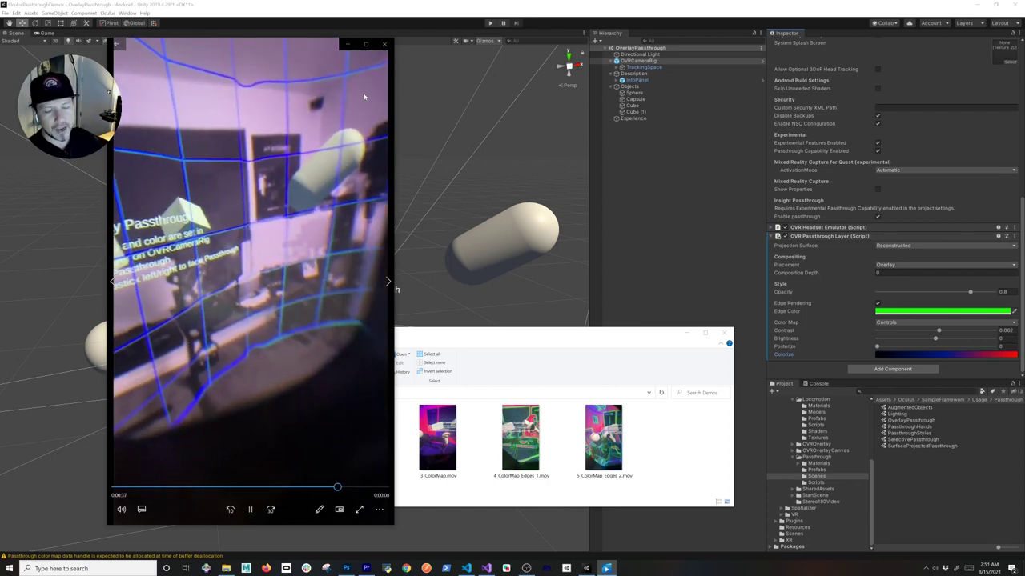
left_click(384, 43)
double_click(429, 439)
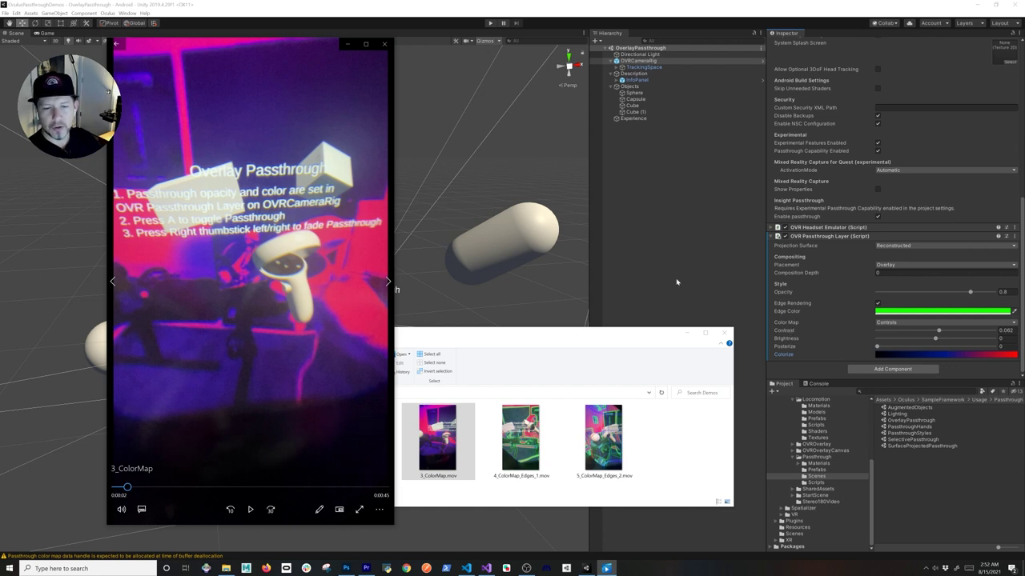
left_click_drag(212, 44, 303, 44)
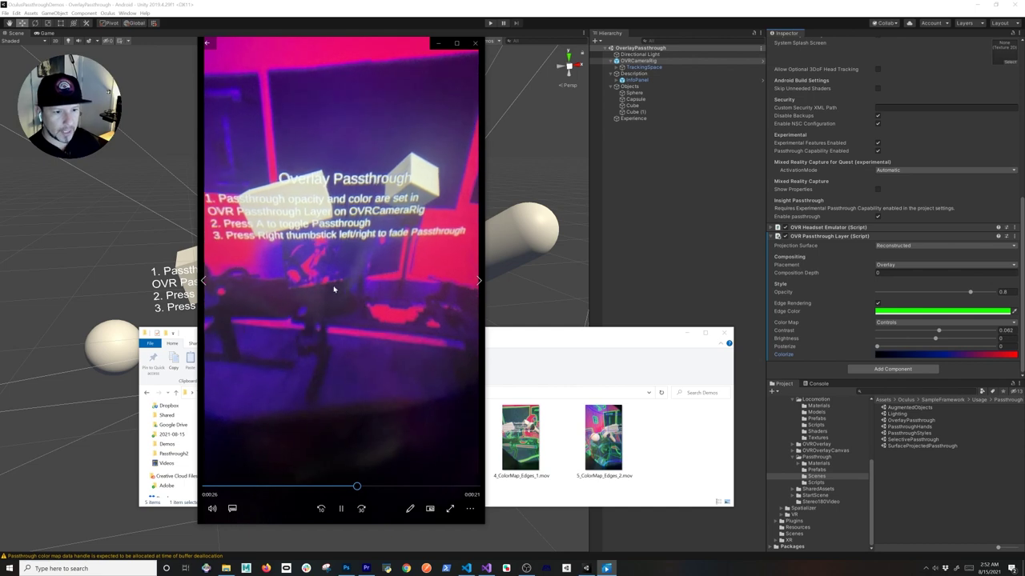
Load 4_ColorMap_Edges_1 and resume playback from a later point in the clip
key("Left")
left_click(339, 505)
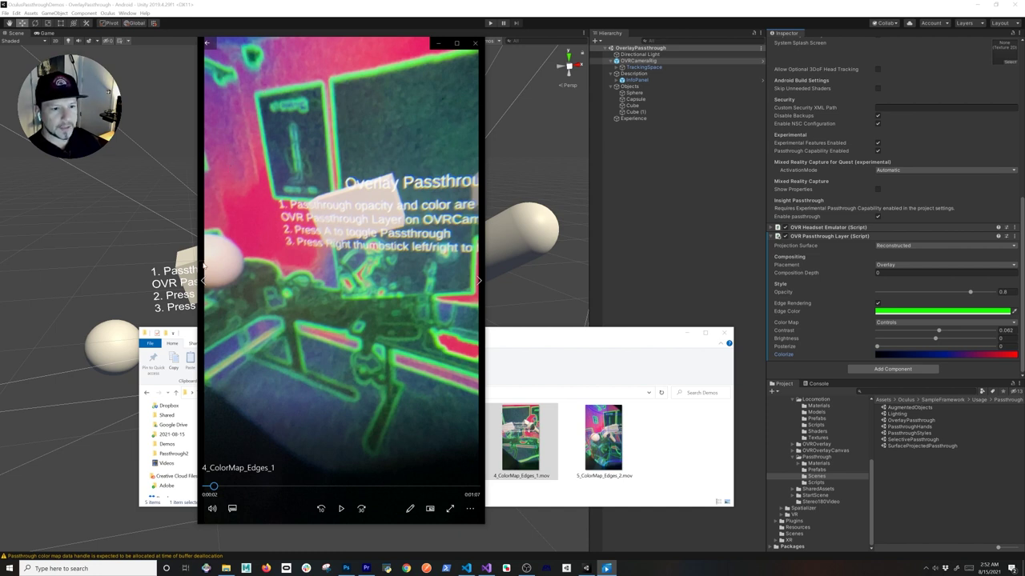
left_click(308, 486)
left_click(352, 486)
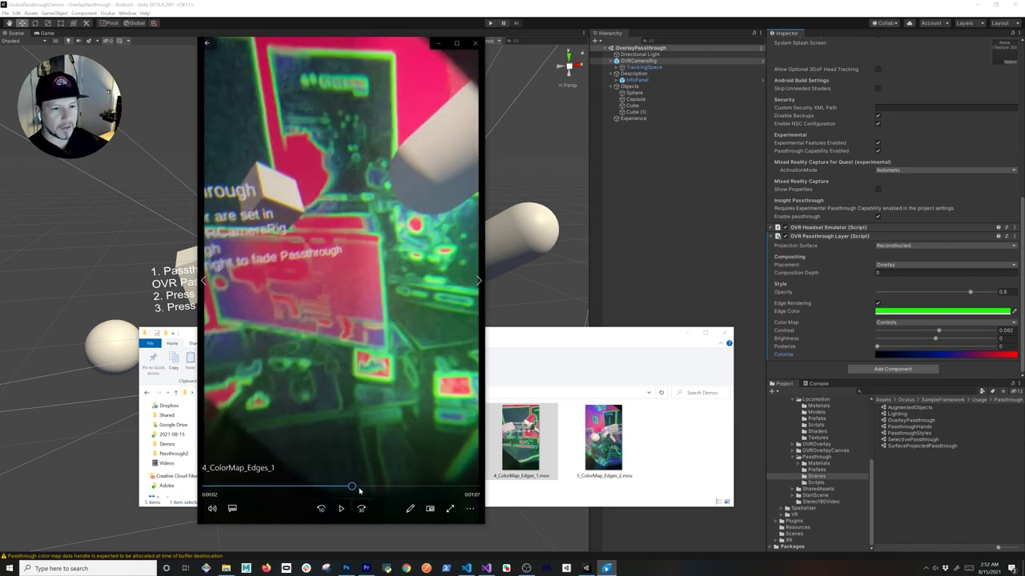
left_click(342, 509)
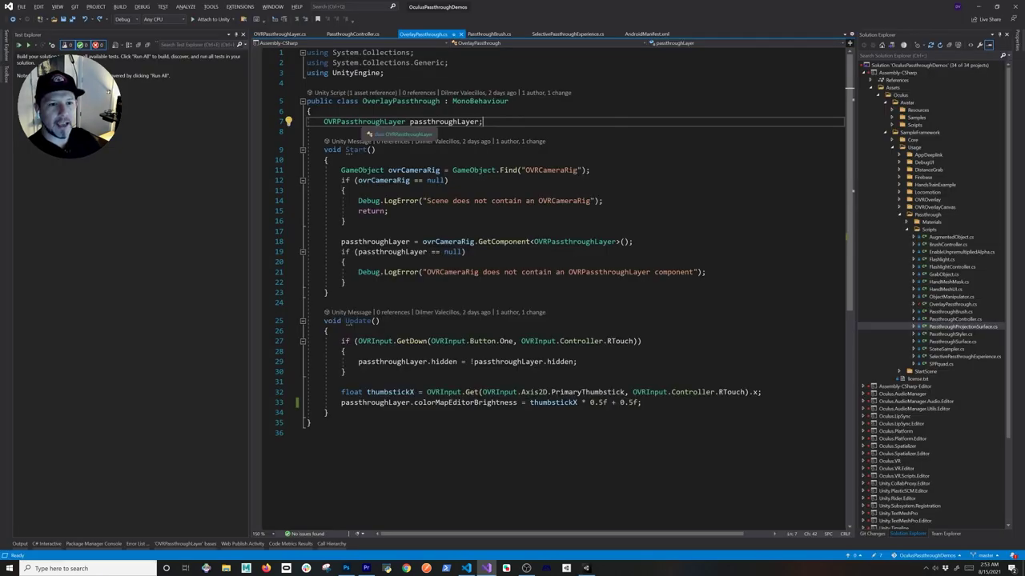
Bring up the context actions for OVRPassthroughLayer on line 7 of OverlayPassthrough.cs
right_click(359, 123)
Go to the OVRPassthroughLayer definition and highlight the ProjectionSurfaceType enum
left_click(394, 195)
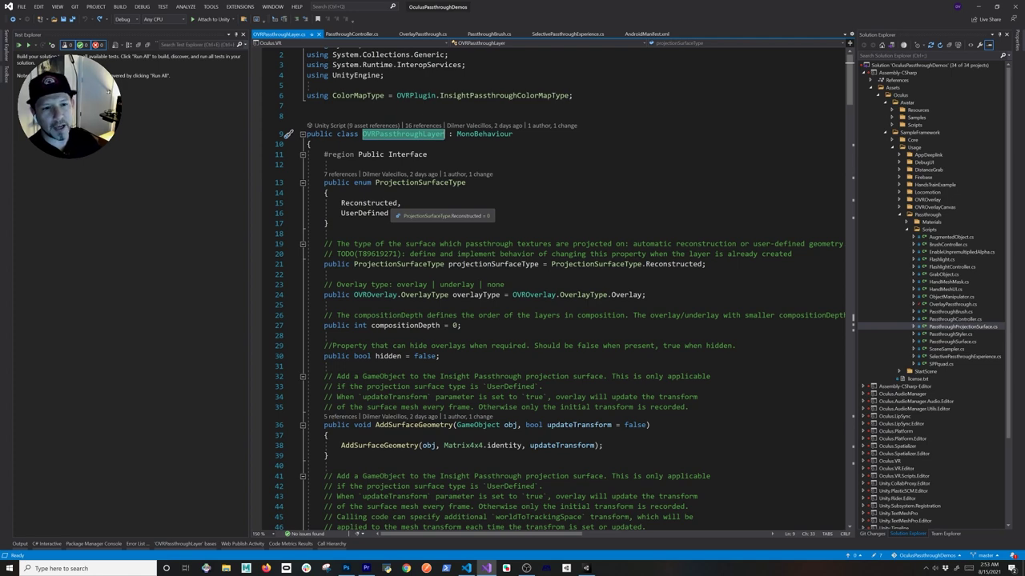
left_click_drag(324, 182, 349, 213)
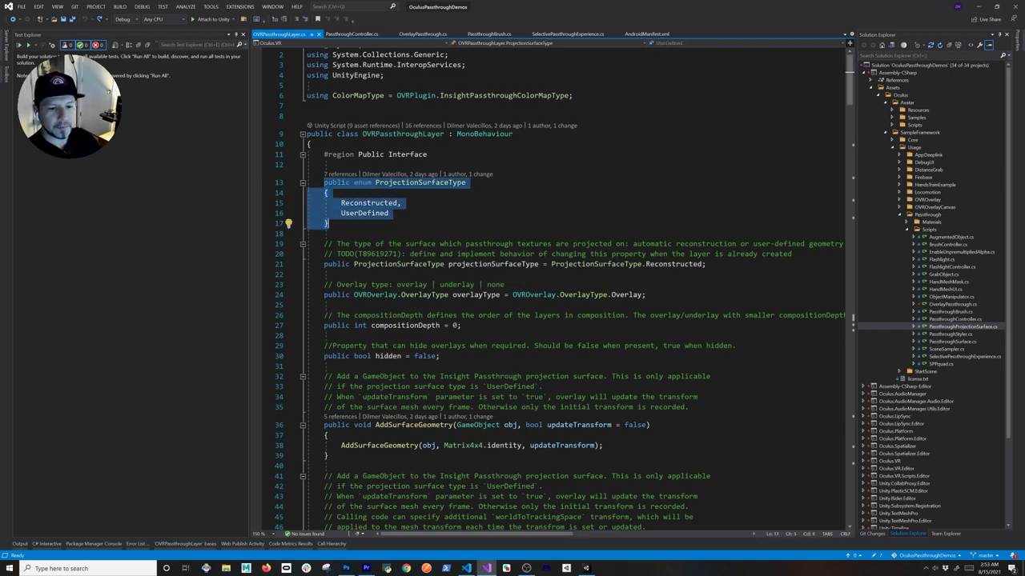
scroll(336, 240, "down", 5)
left_click(327, 281)
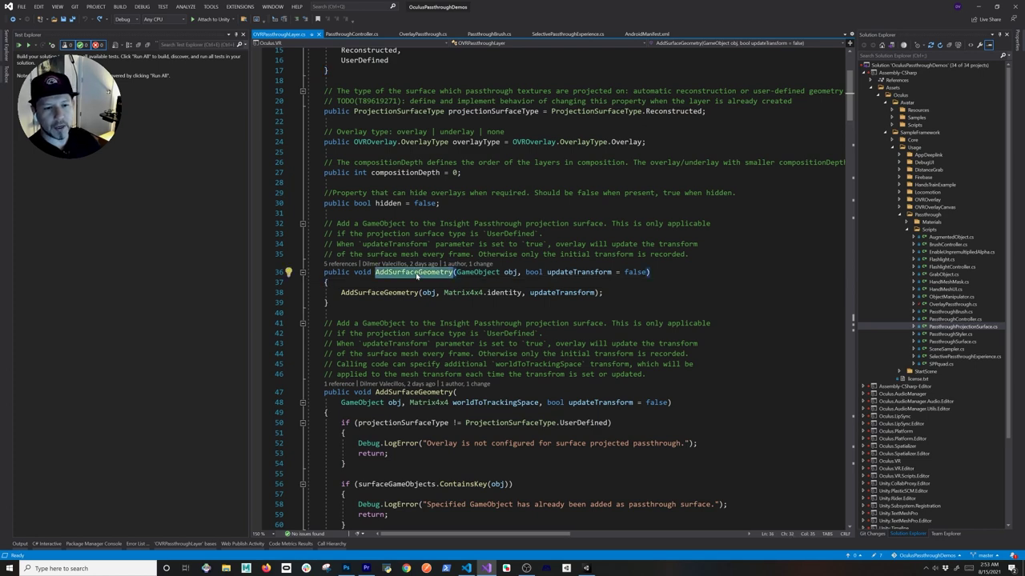
Scroll down to highlight the textureOpacity property, continuing to edgeColor and SetColorMap
scroll(416, 275, "down", 4)
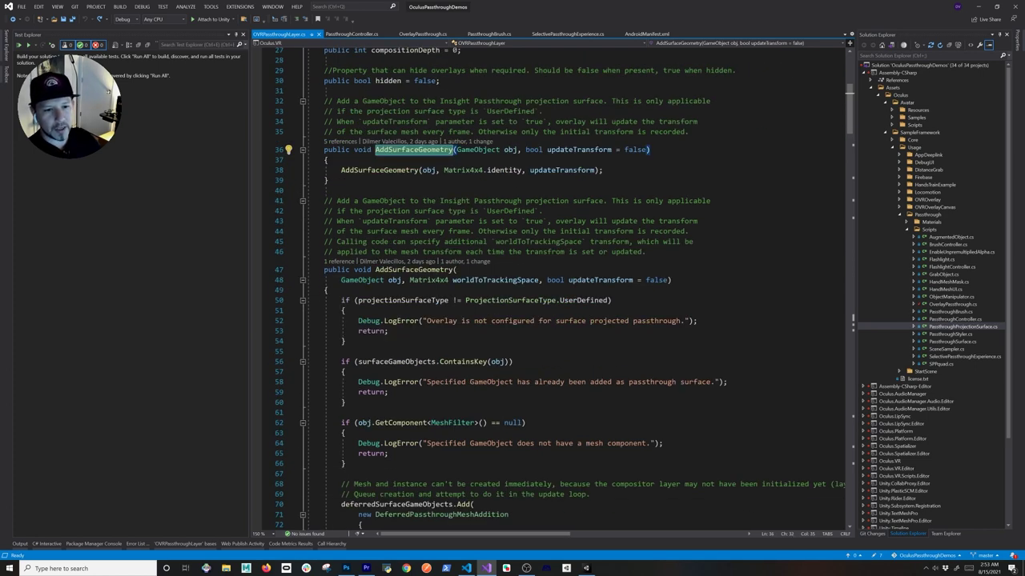
scroll(560, 289, "down", 10)
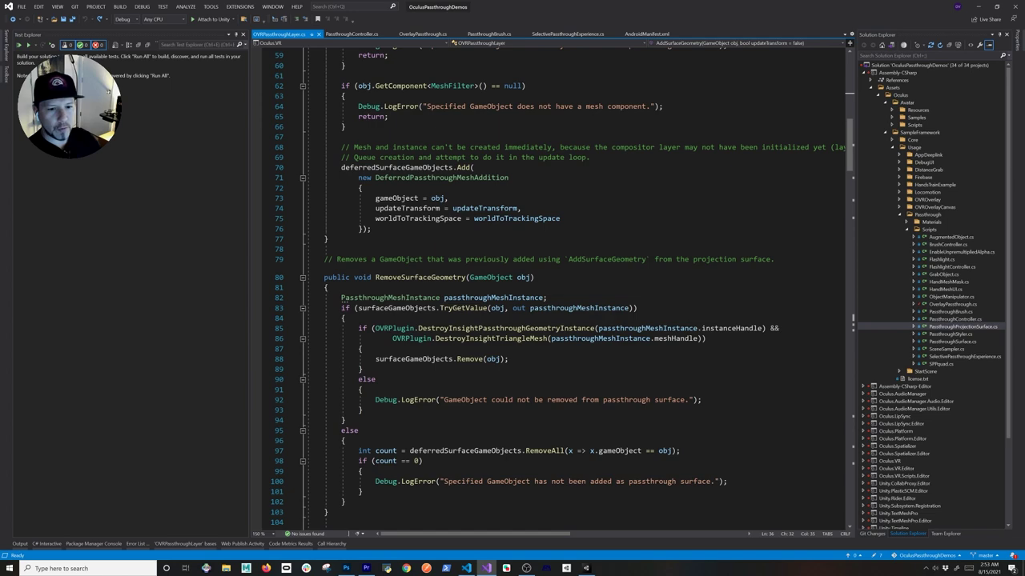
scroll(433, 280, "down", 7)
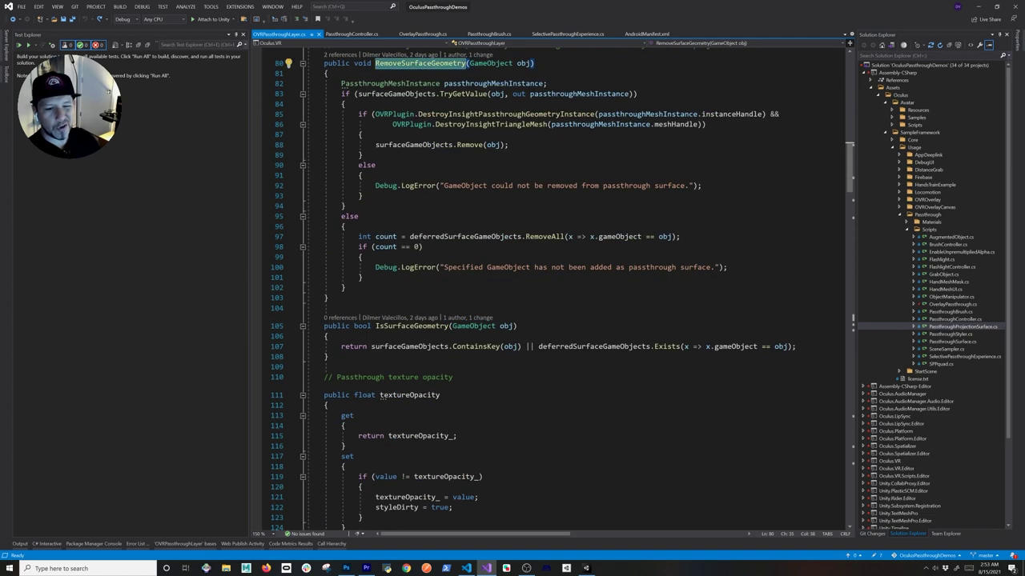
scroll(553, 288, "down", 7)
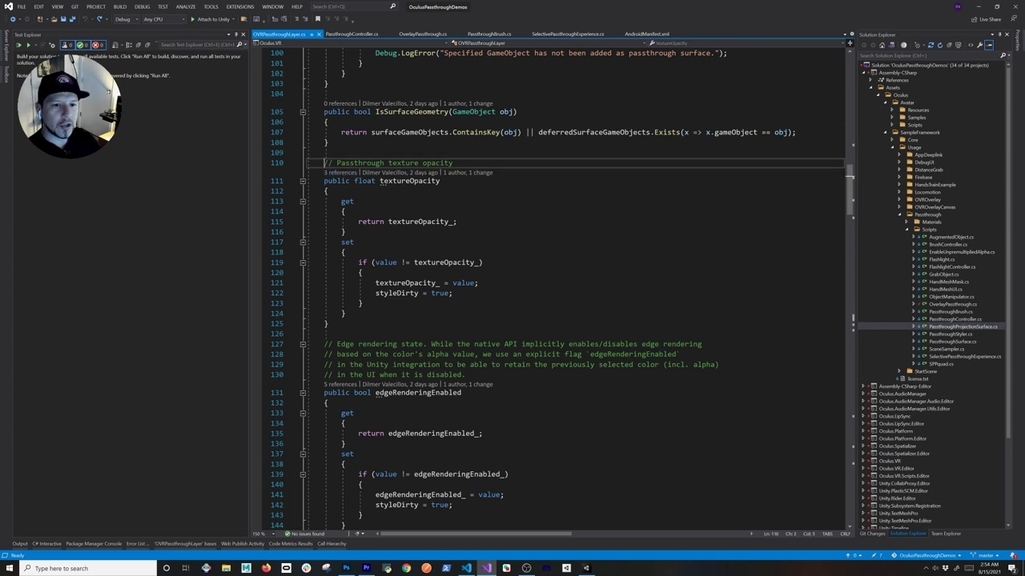
left_click_drag(323, 162, 345, 313)
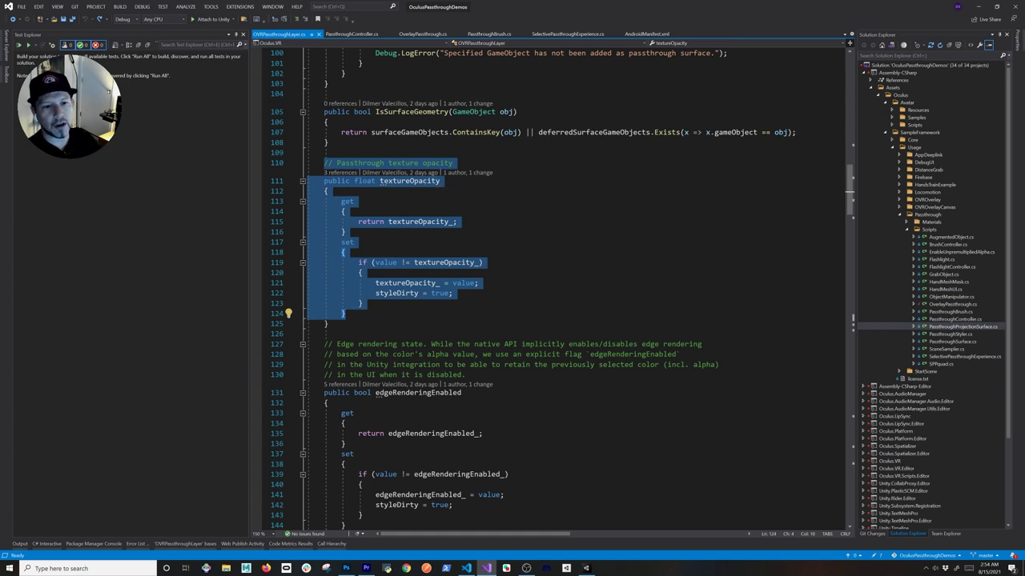
scroll(560, 288, "down", 12)
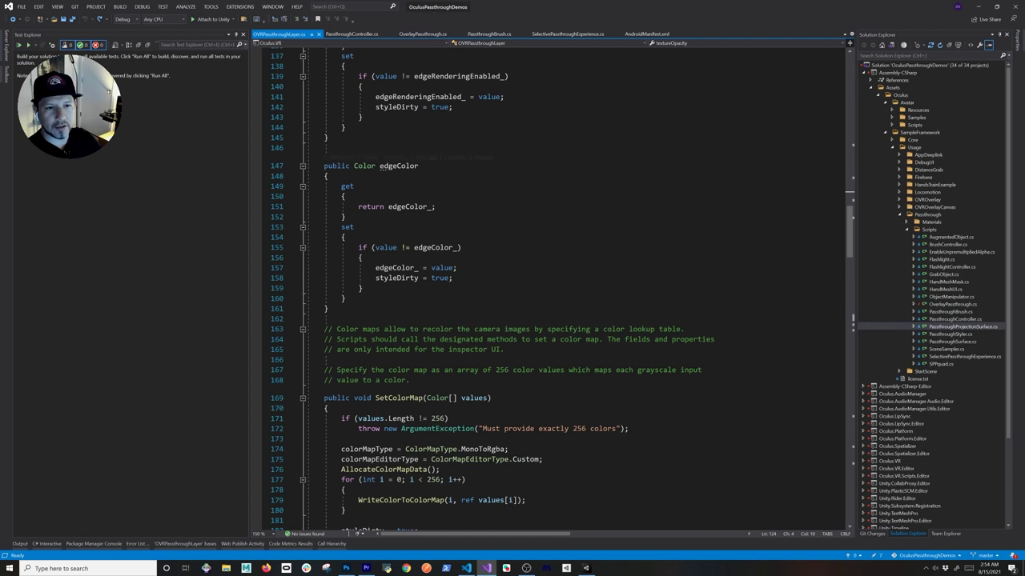
scroll(560, 288, "down", 4)
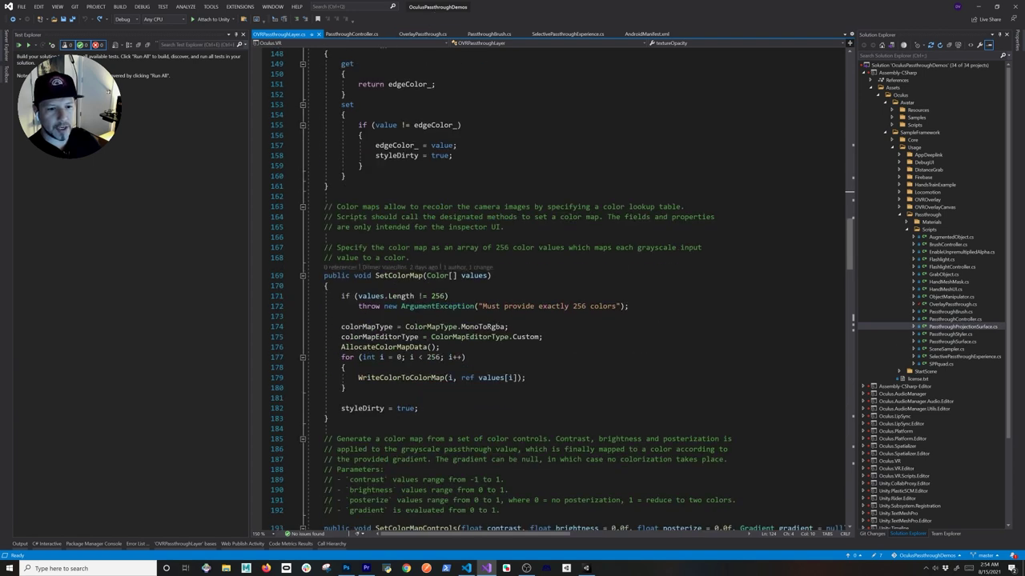
Close OVRPassthroughLayer.cs and highlight Start(), ovrCameraRig and the GetComponent<OVRPassthroughLayer> call
left_click(319, 35)
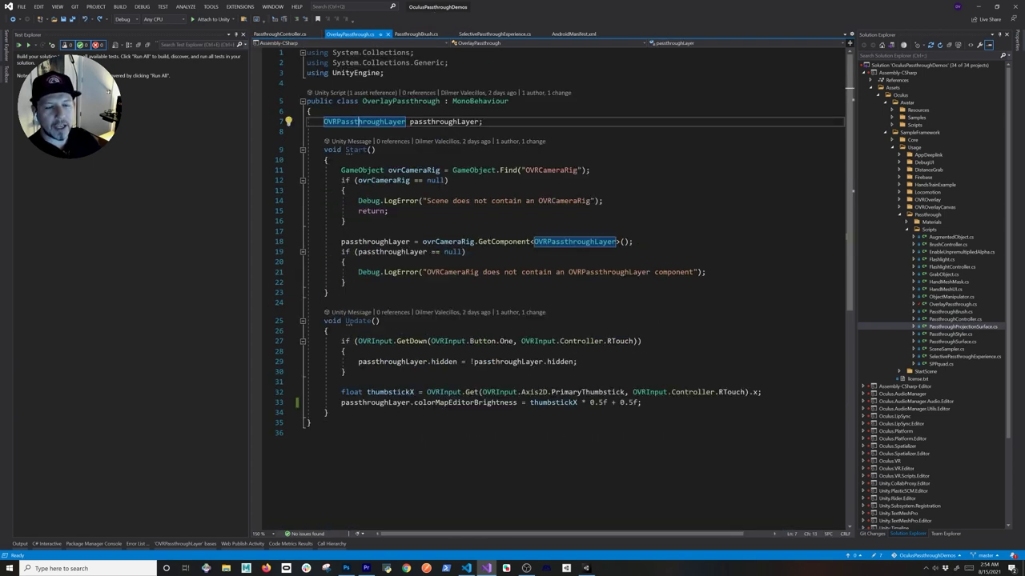
left_click_drag(323, 150, 328, 292)
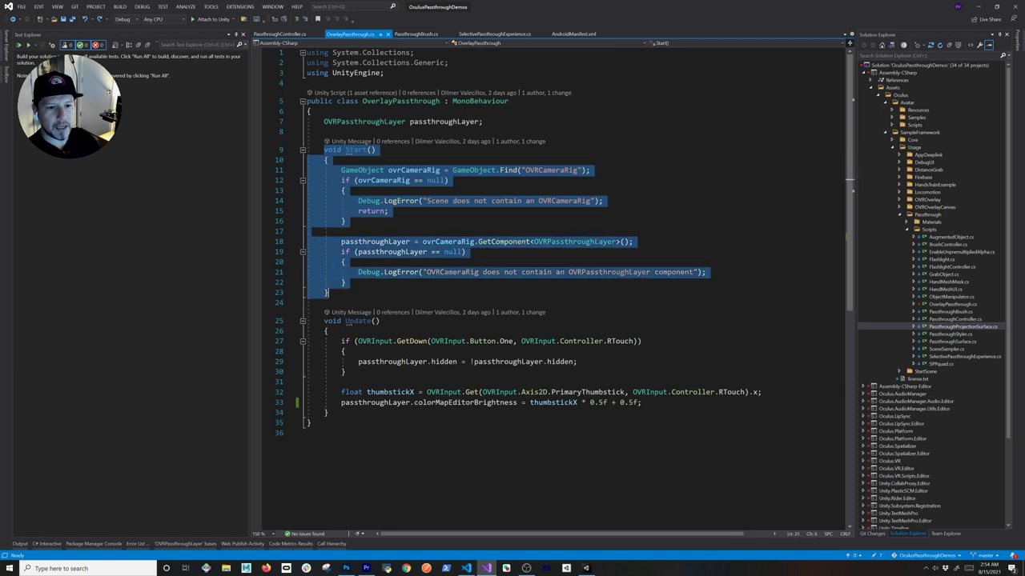
double_click(390, 170)
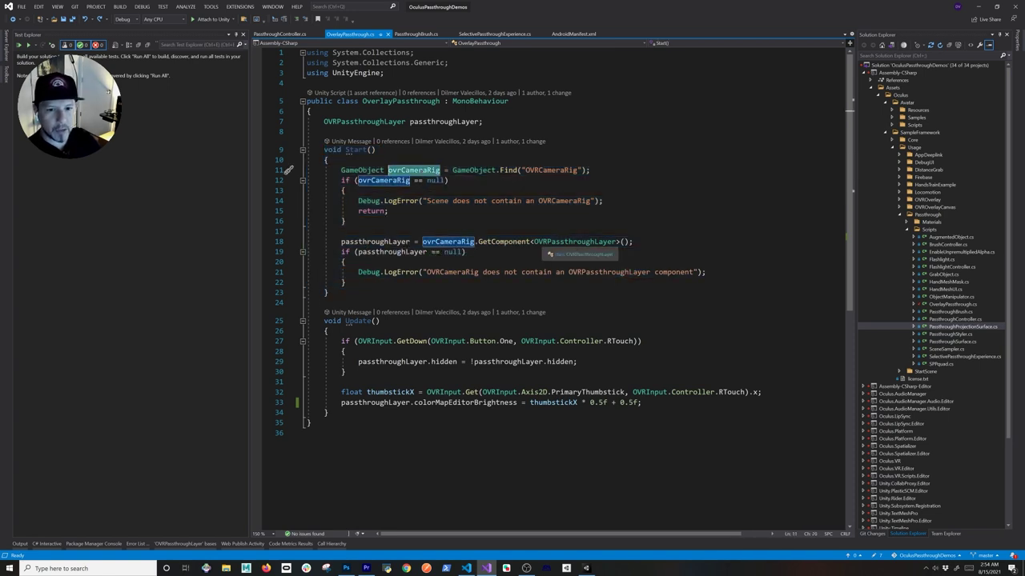
double_click(585, 242)
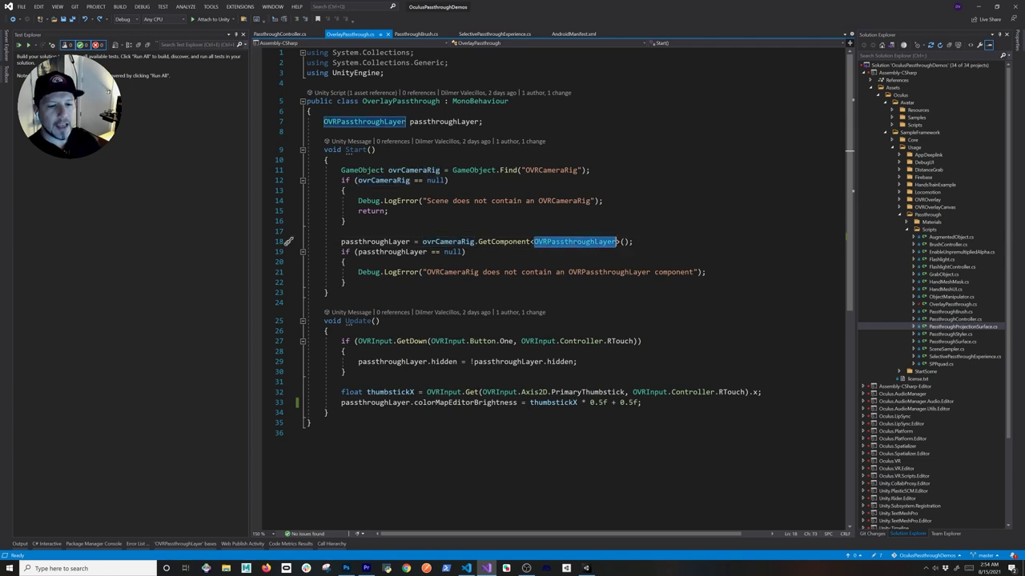
In Update, highlight the passthroughLayer.hidden toggle and the thumbstick reading on line 32
left_click_drag(341, 341, 346, 372)
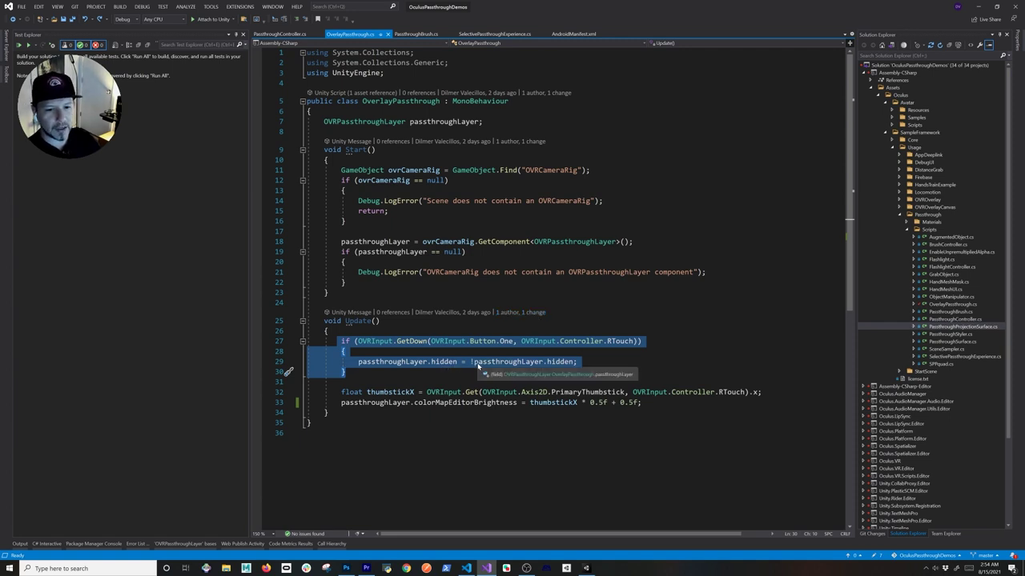
double_click(504, 362)
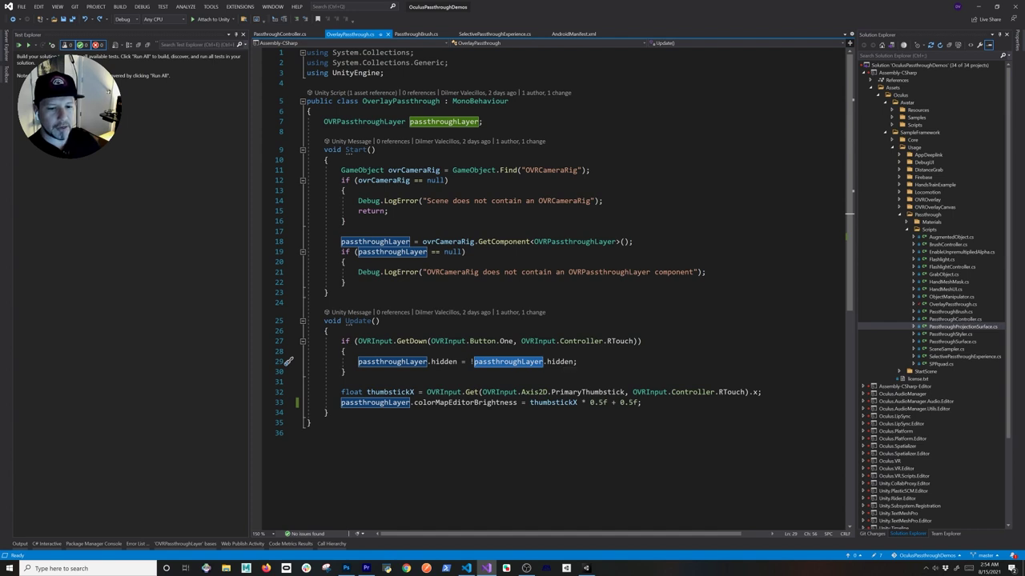
key("Left")
key("Left")
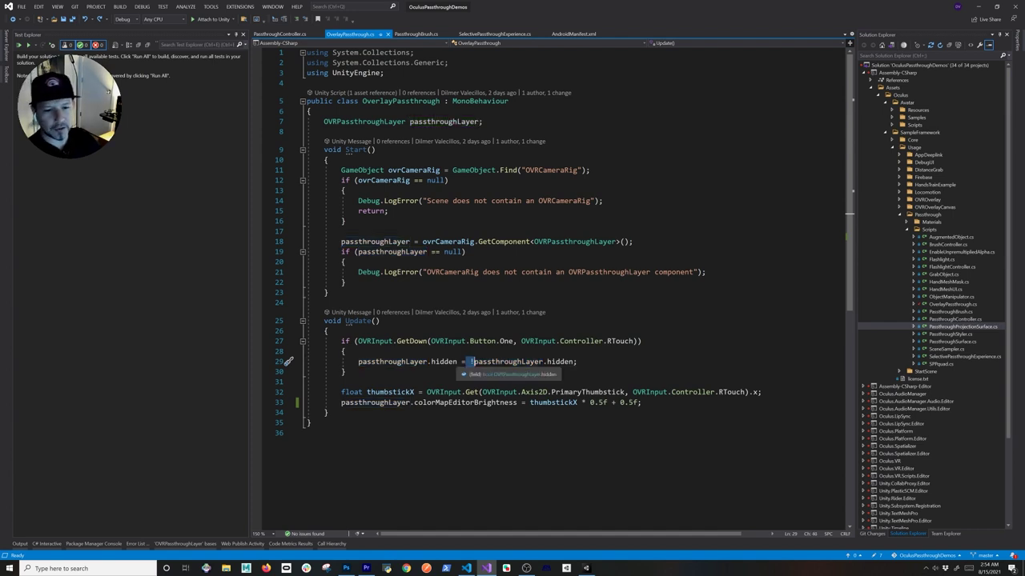
double_click(446, 362)
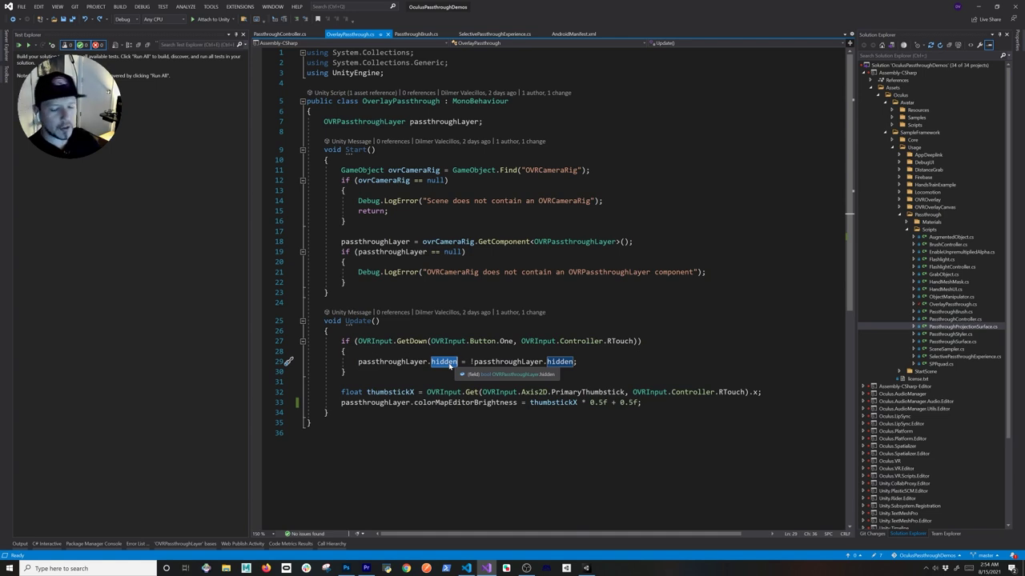
left_click_drag(333, 392, 439, 393)
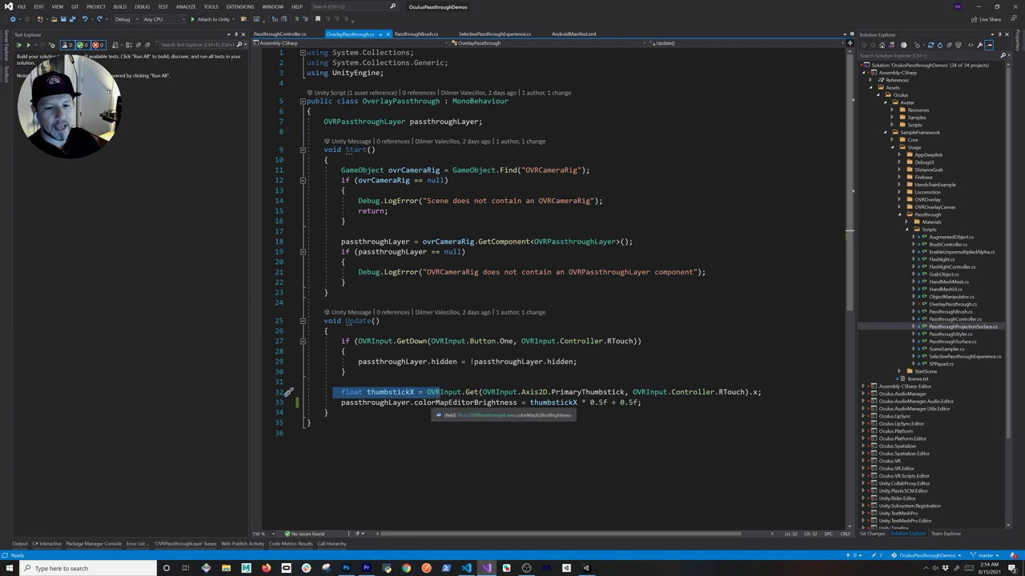
Replace colorMapEditorBrightness on line 33 with .textureOpacity
left_click(418, 402)
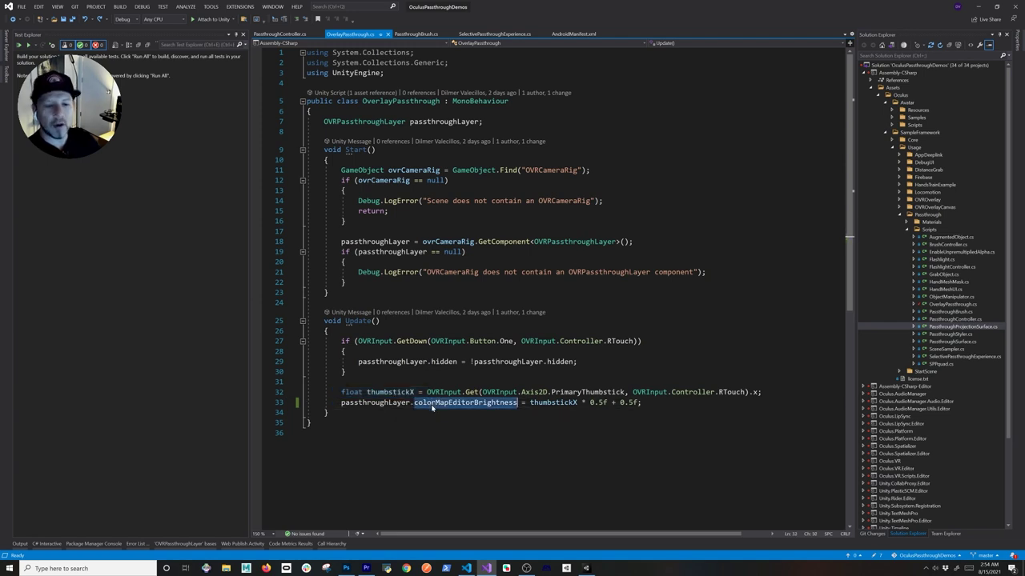
double_click(417, 402)
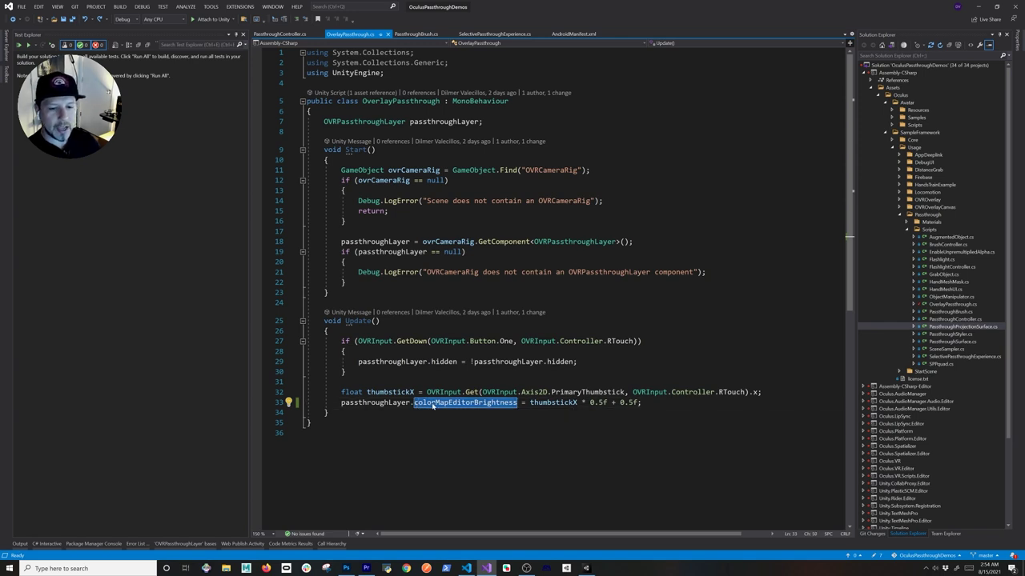
key("BackSpace")
key("BackSpace")
type(".textureOpacity")
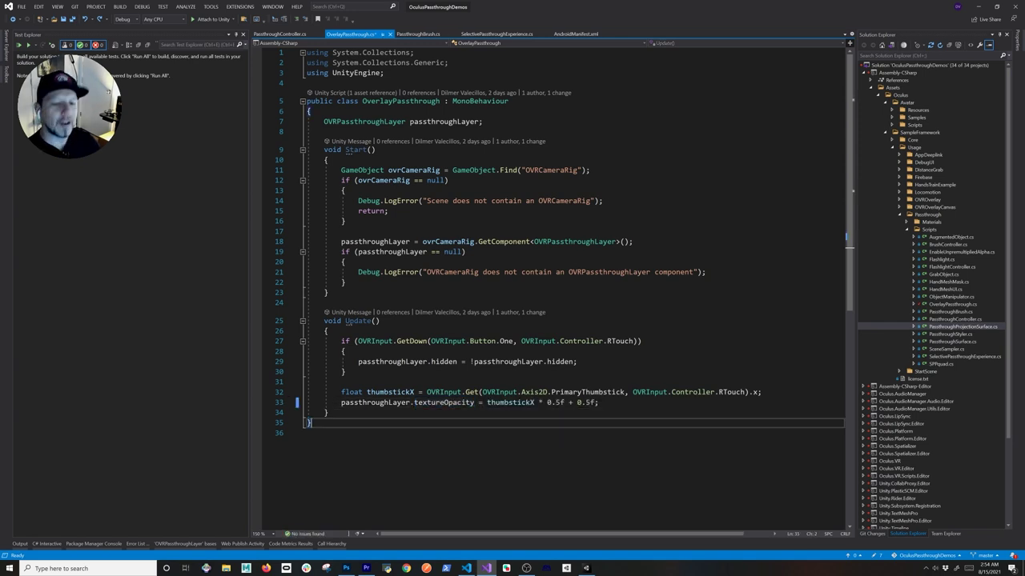
Highlight the thumbstickX * 0.5f + 0.5f scaling that now feeds textureOpacity
left_click_drag(414, 403, 327, 413)
left_click(474, 403)
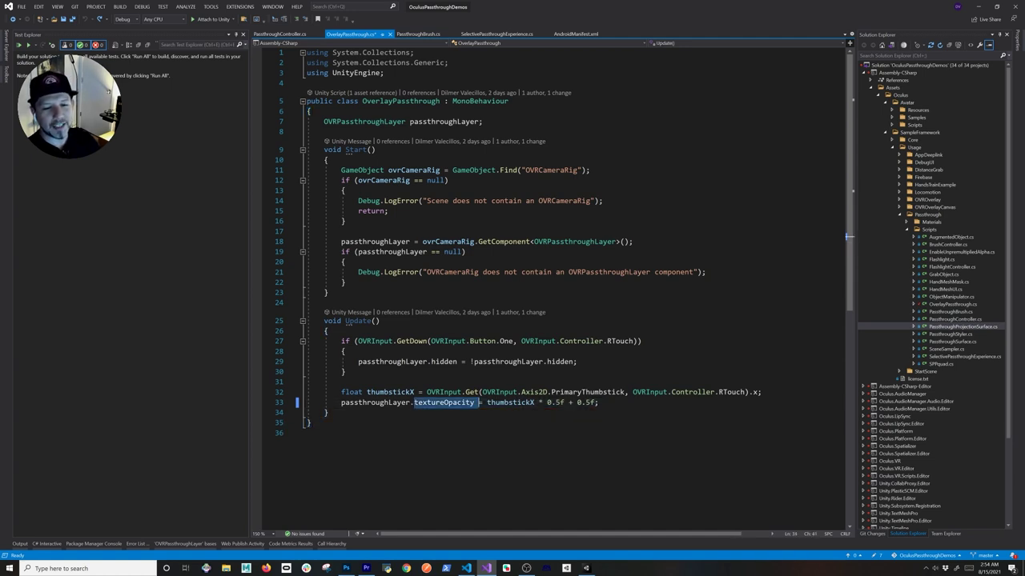
left_click_drag(486, 402, 594, 402)
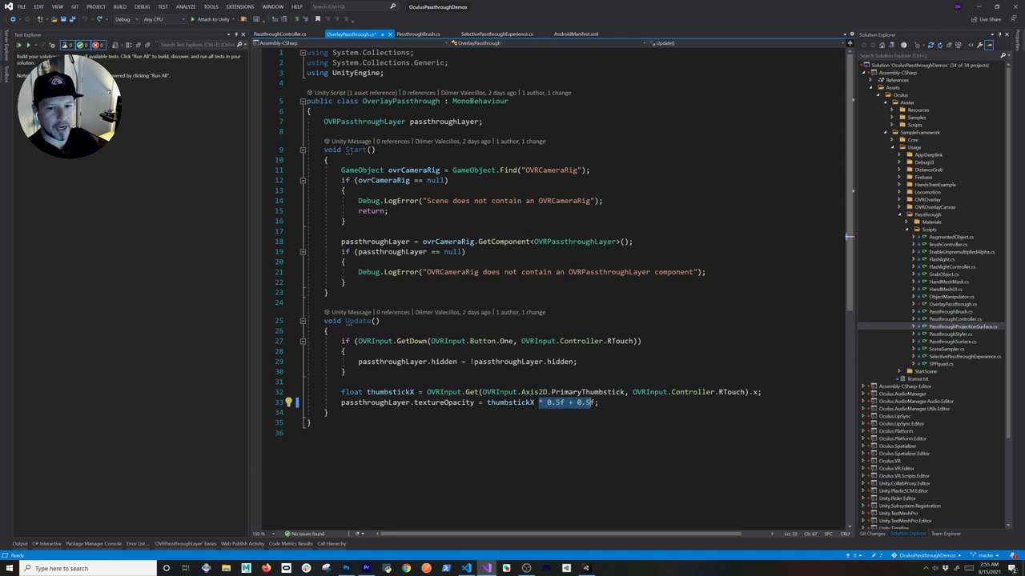
left_click(347, 159)
key("alt")
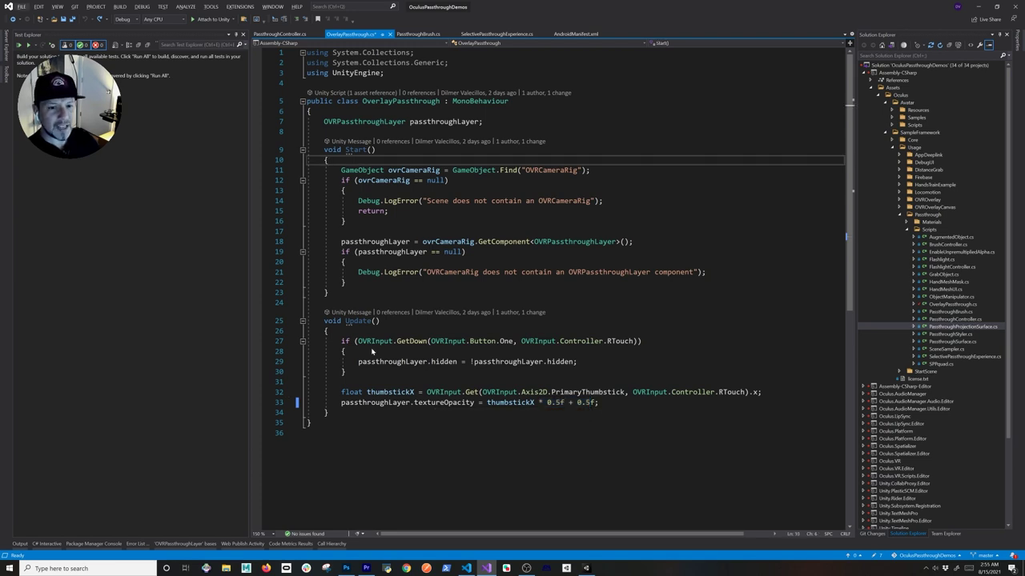